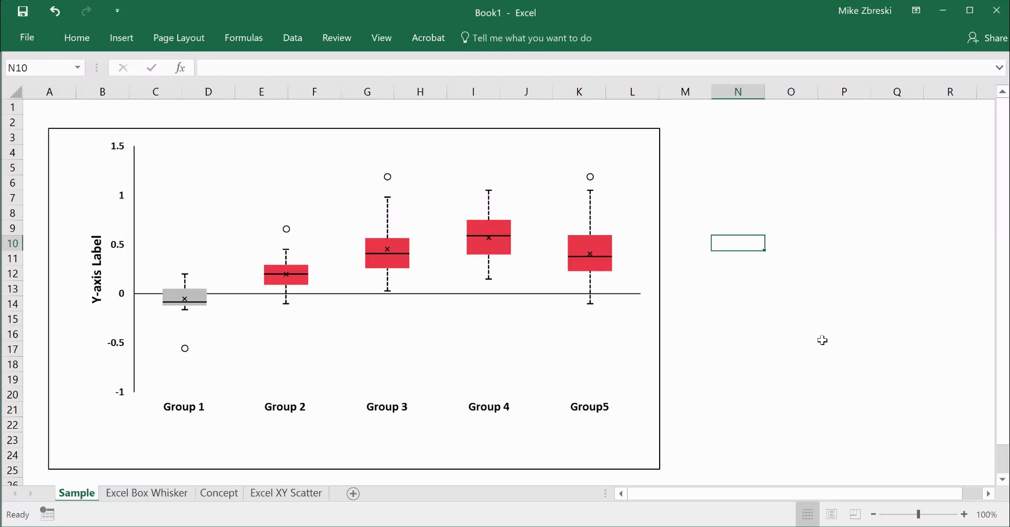
- Open the Excel Box Whisker sheet and check the Box and Whisker type among the statistical charts without inserting one
click(161, 494)
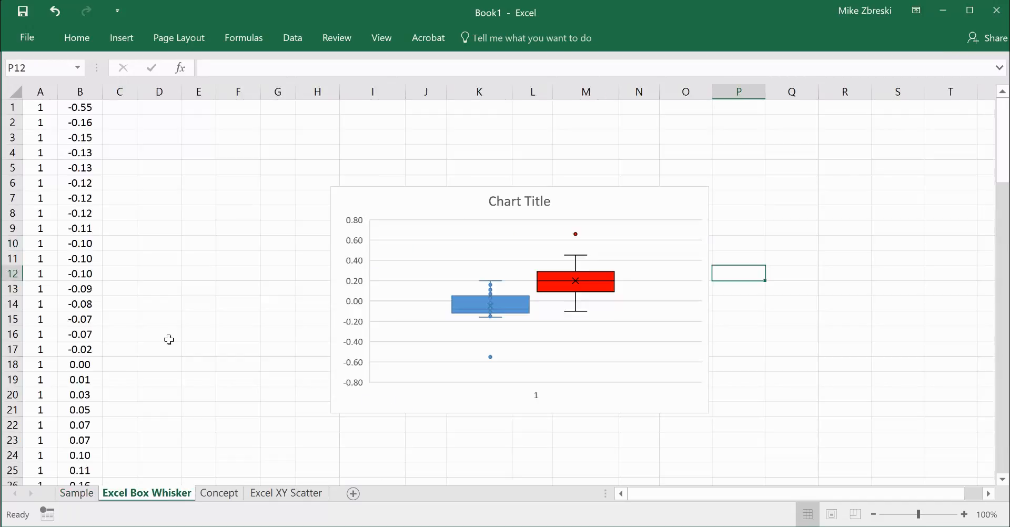
click(136, 46)
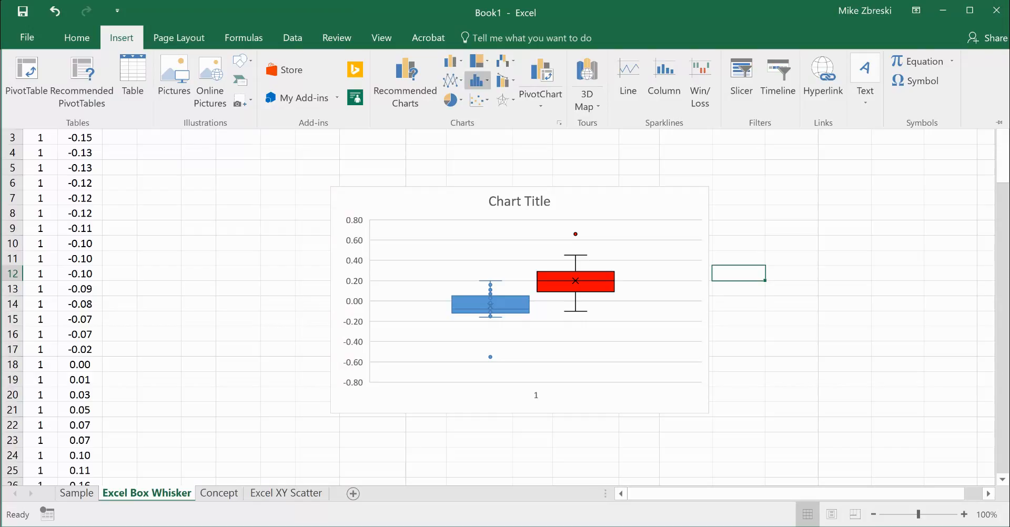
click(479, 80)
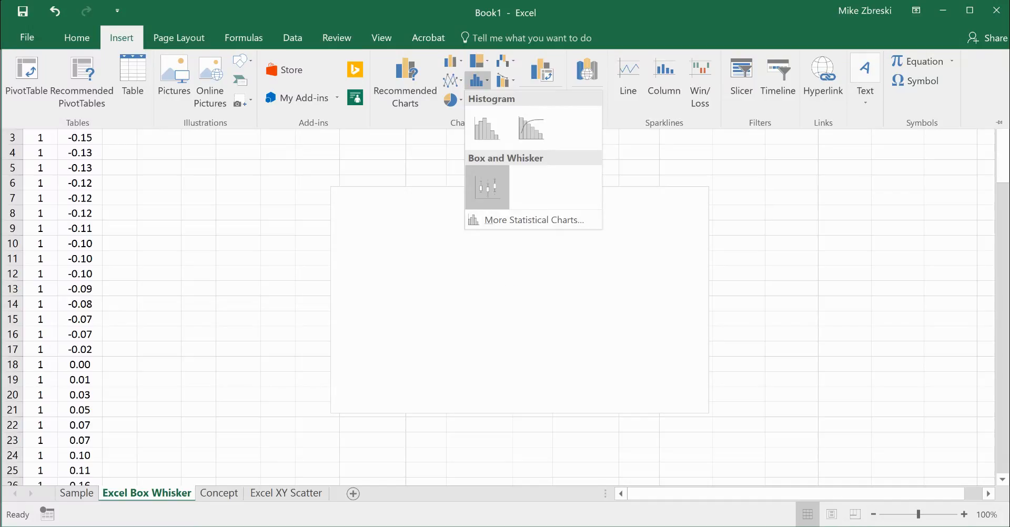
key(Escape)
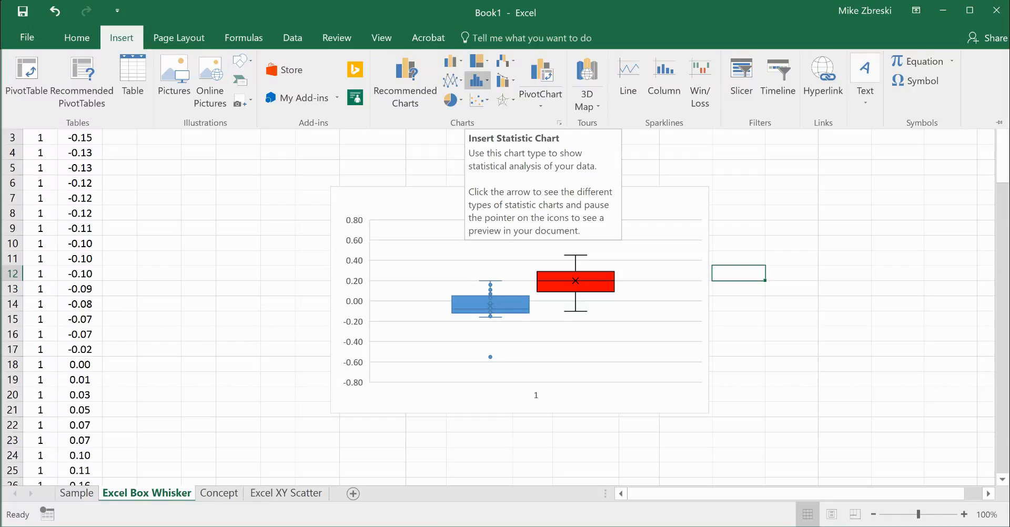
click(478, 81)
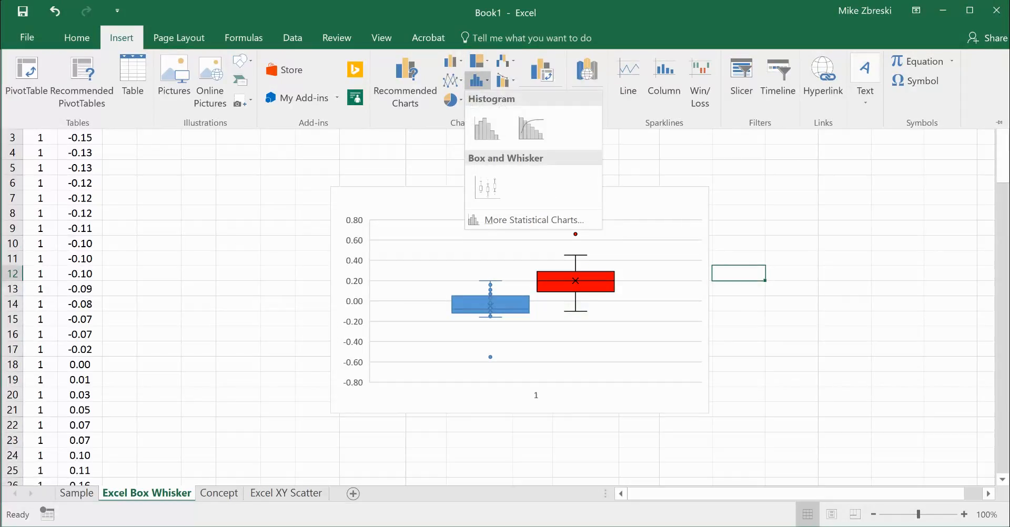
click(249, 269)
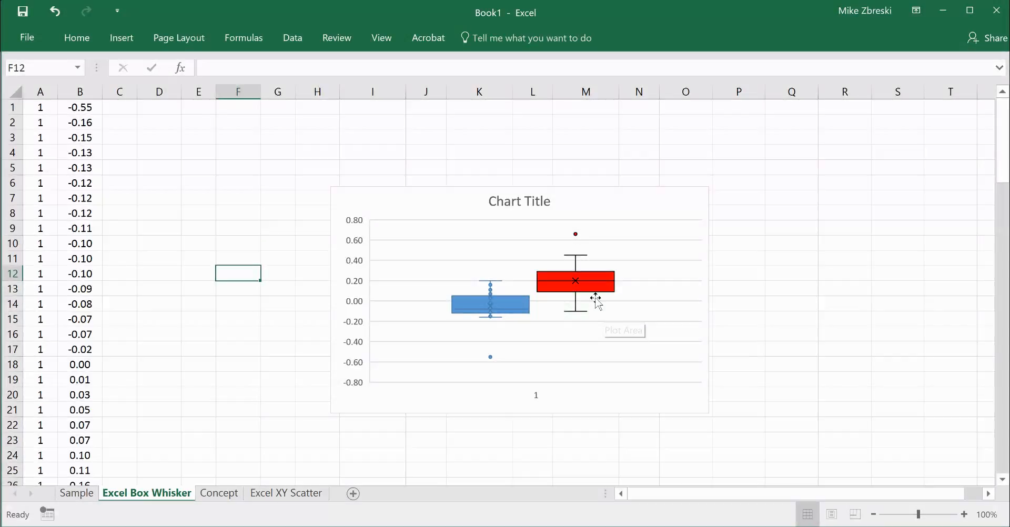
- View the format options of the red data series in the built-in box and whisker chart
click(596, 290)
double_click(596, 291)
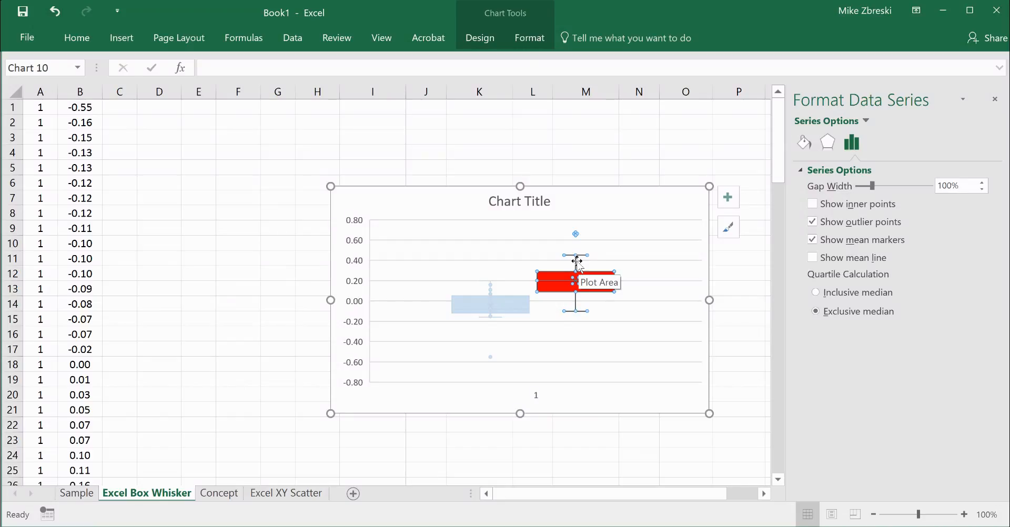
click(244, 319)
- Compare the Sample sheet's chart with the built-in box plot and inspect the red series' upper whisker and outlier
click(73, 497)
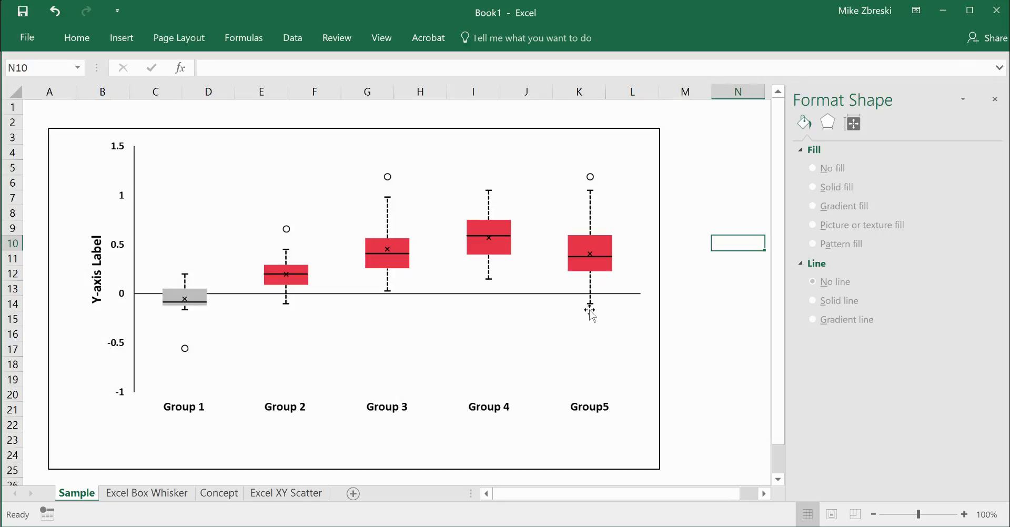
click(138, 493)
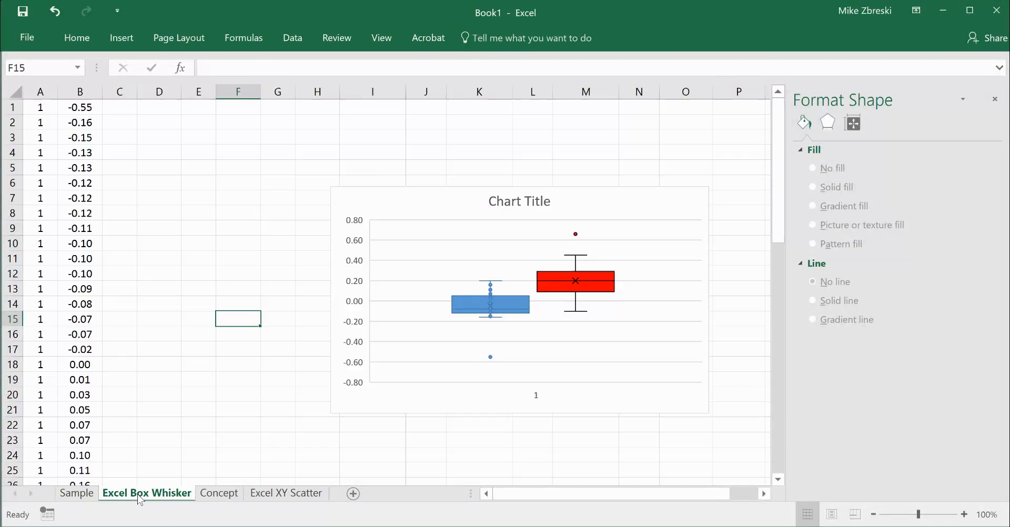
click(284, 392)
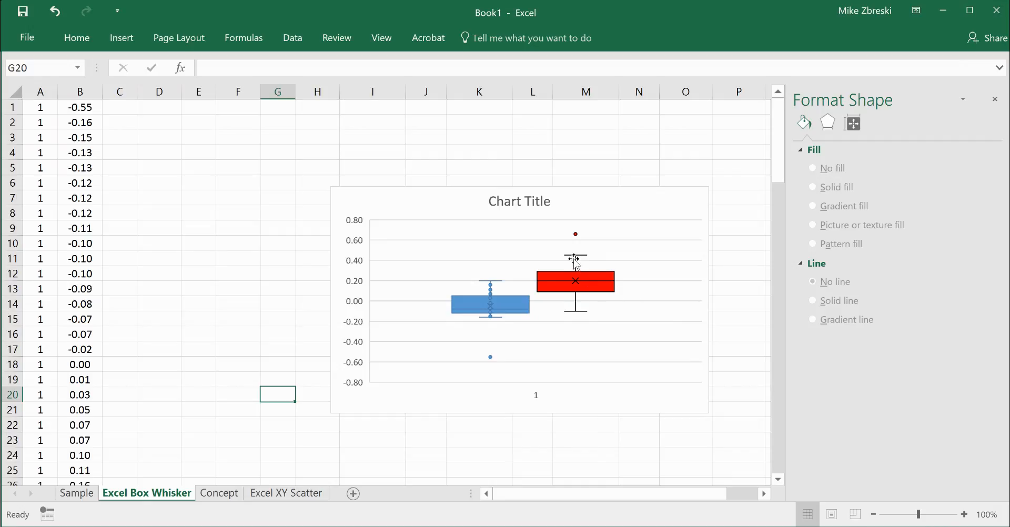
mouse_move(574, 260)
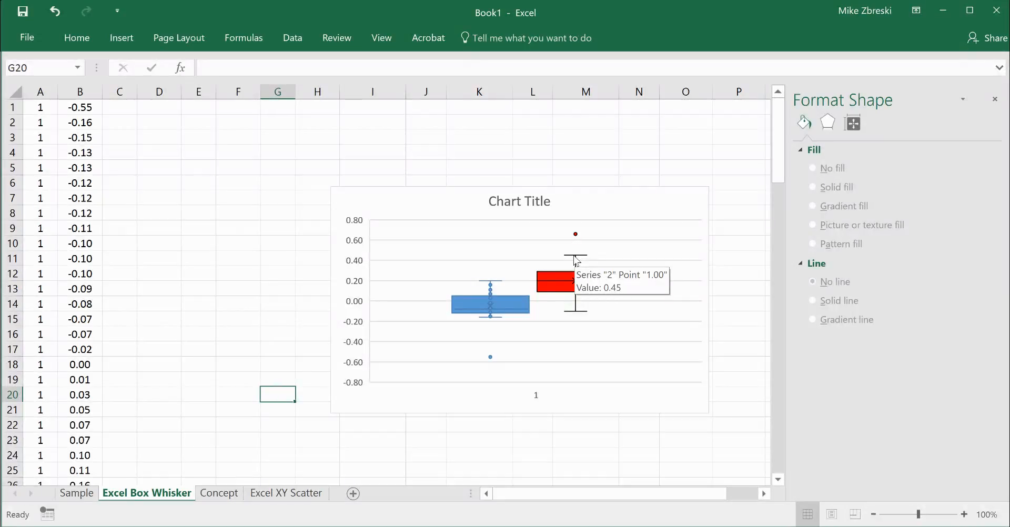
mouse_move(576, 235)
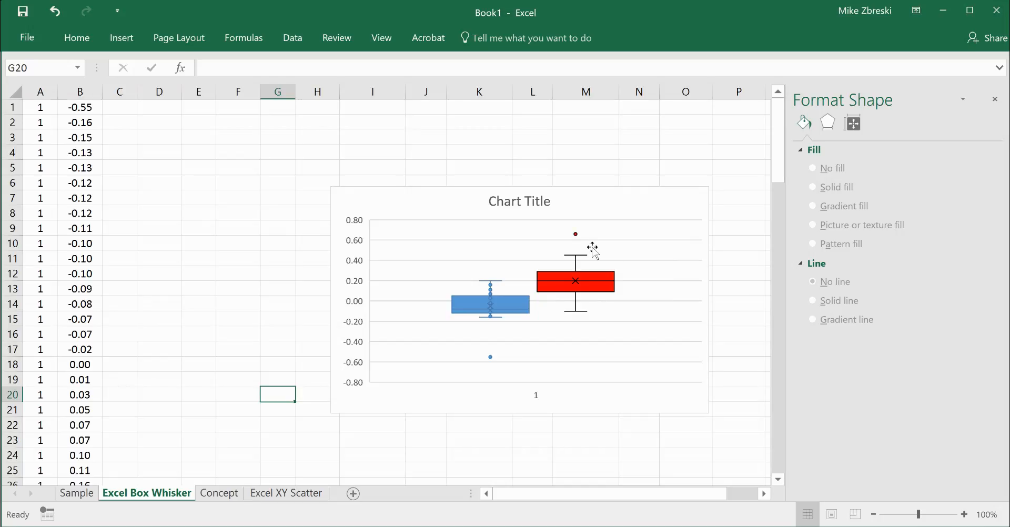
- Compare the Sample chart with the Concept sheet's scatter chart and inspect the source range of its orange vertical line
click(76, 493)
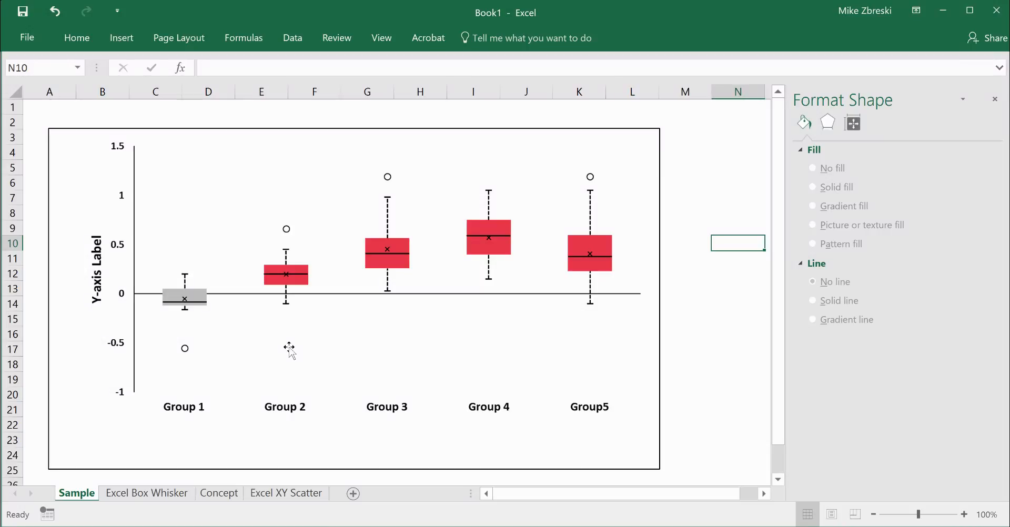
click(220, 494)
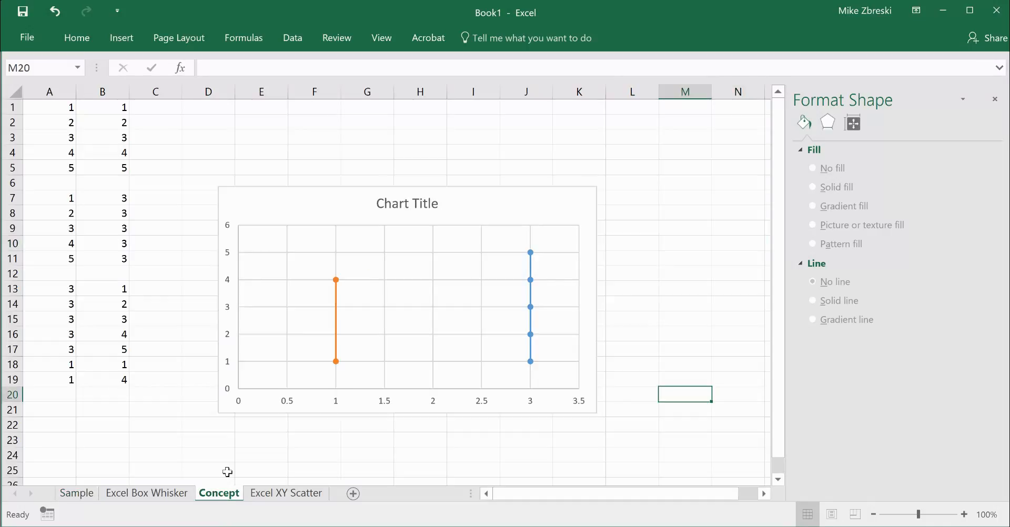
click(77, 494)
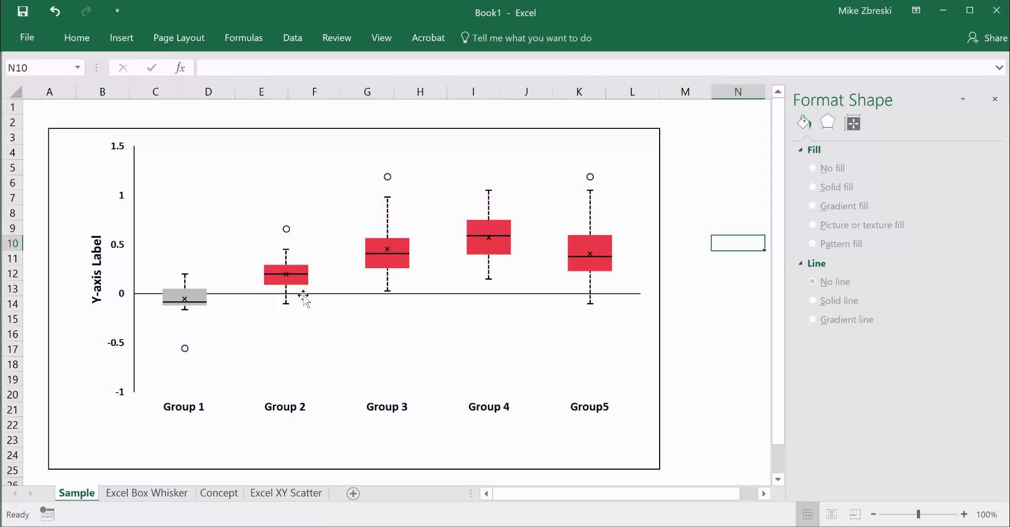
click(224, 497)
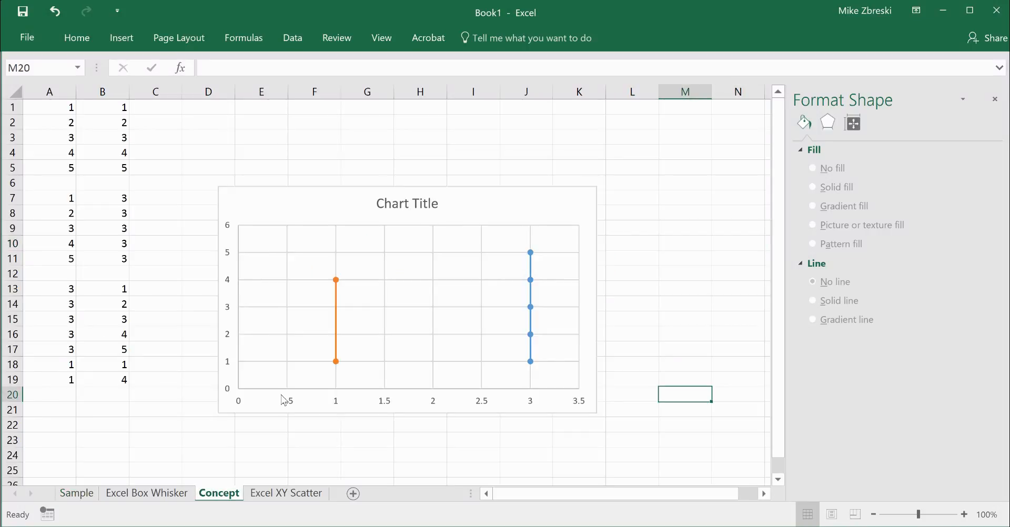
click(337, 332)
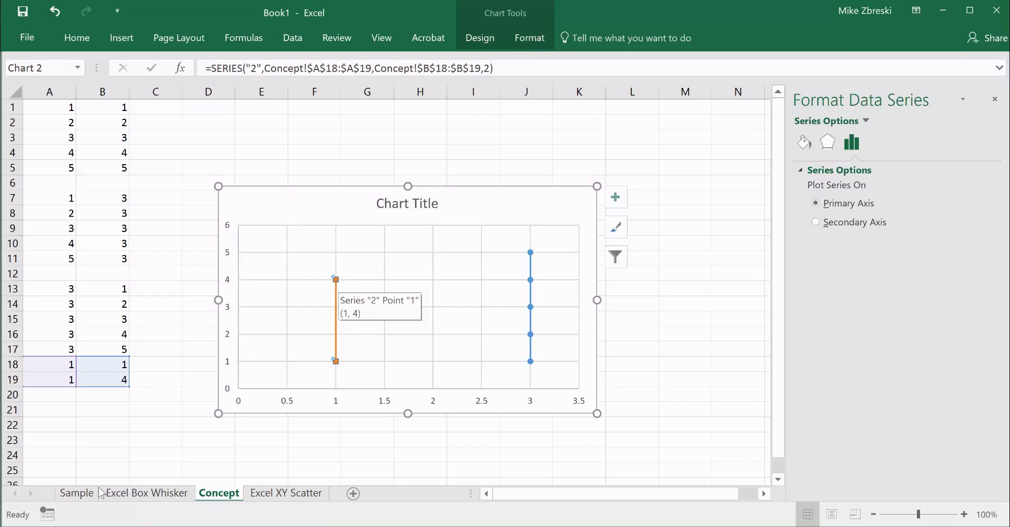
click(80, 496)
- Open the Excel XY Scatter sheet and look through the Group and Variable data down to its last row
click(285, 493)
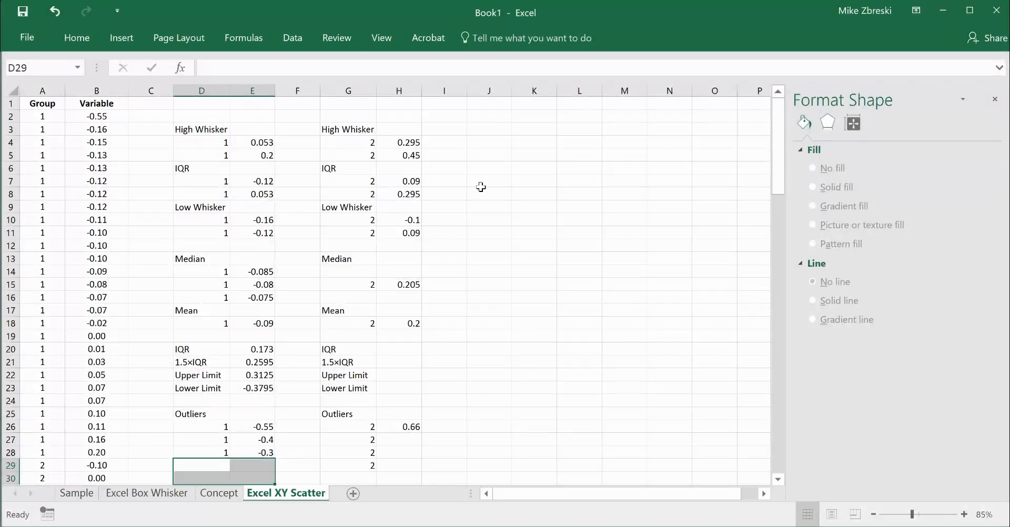
click(480, 130)
drag(52, 92, 97, 91)
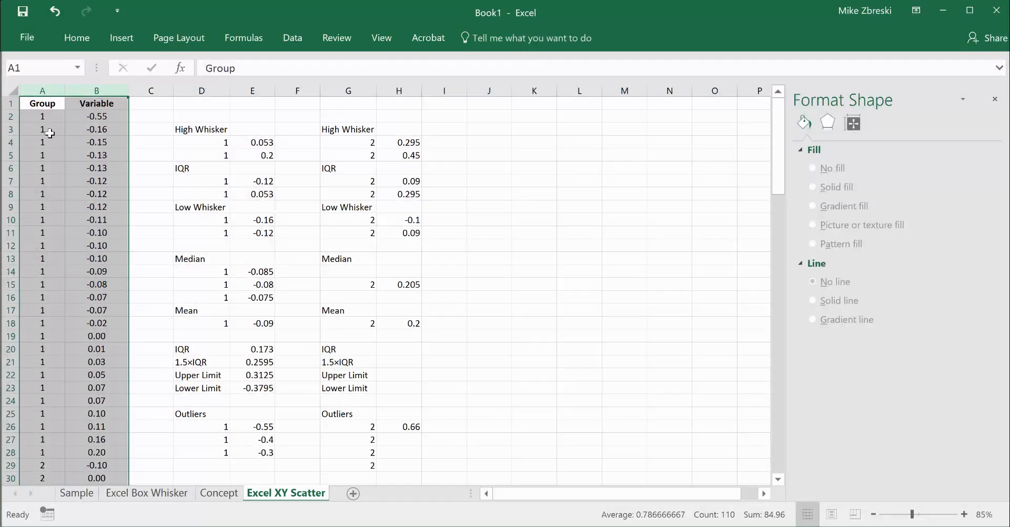
scroll(63, 196, down, 13)
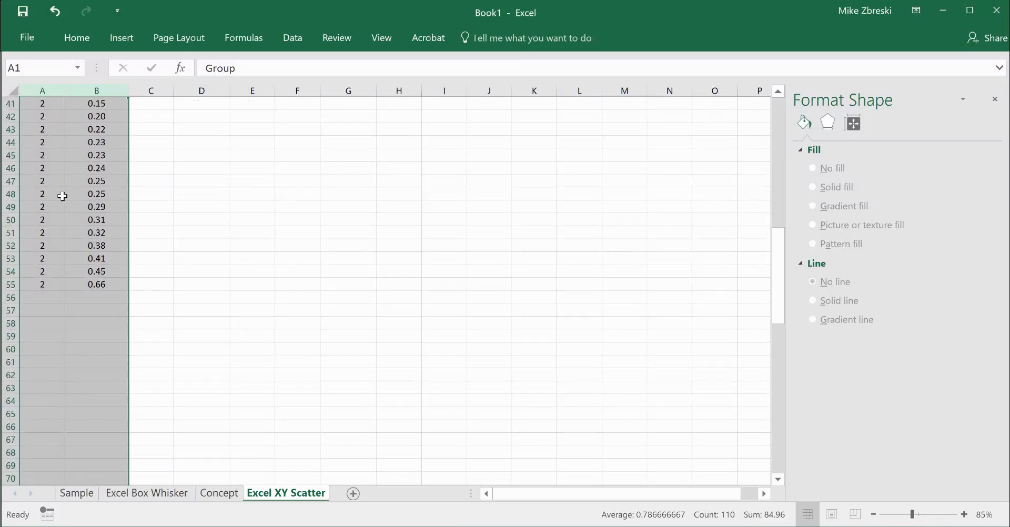
click(40, 296)
scroll(47, 287, up, 7)
scroll(47, 265, up, 7)
- Examine the Group column, the Variable column and the individual observations in rows 2 and 3
click(43, 89)
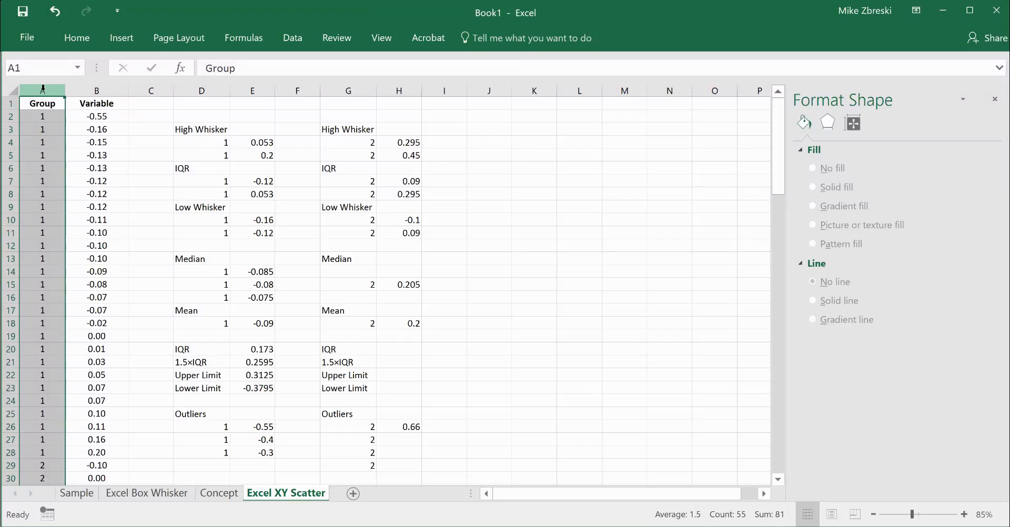
click(97, 91)
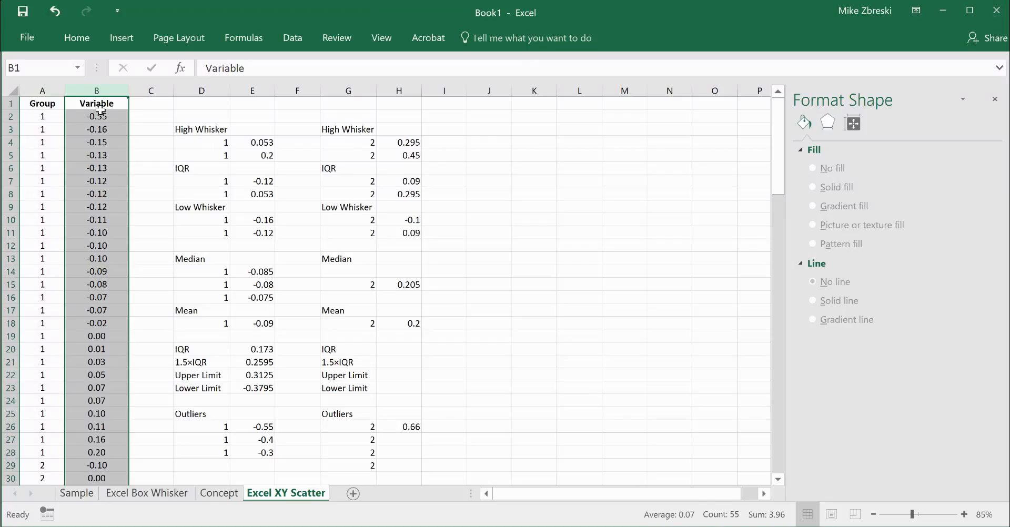
click(10, 116)
click(10, 130)
click(49, 129)
click(83, 129)
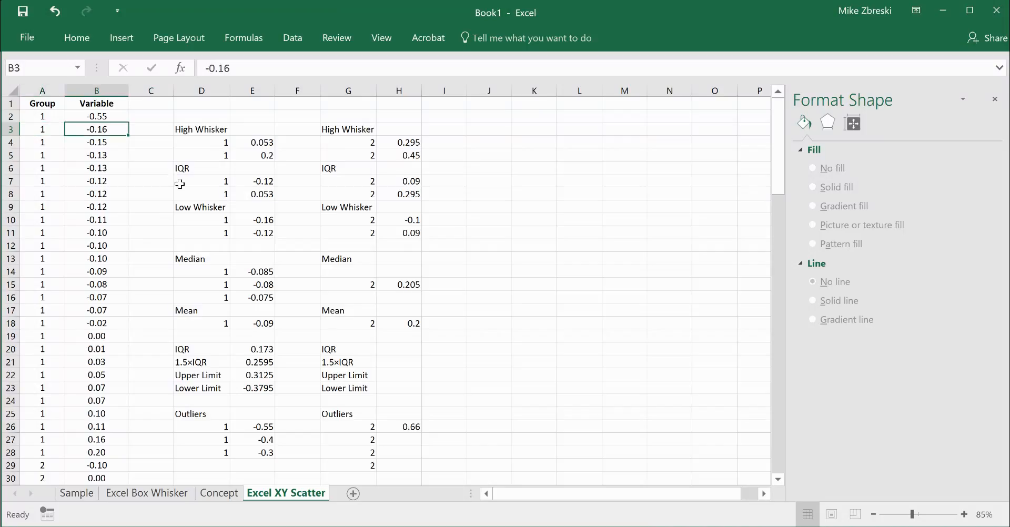
- Examine the summary columns D:E for group 1 and G:H for group 2, and compare them with the Sample chart
click(486, 220)
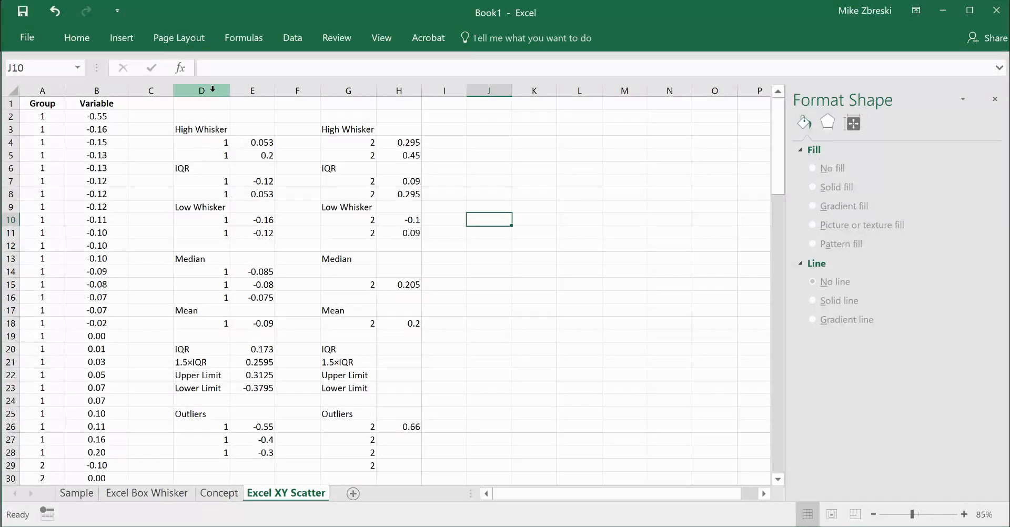
drag(212, 90, 243, 92)
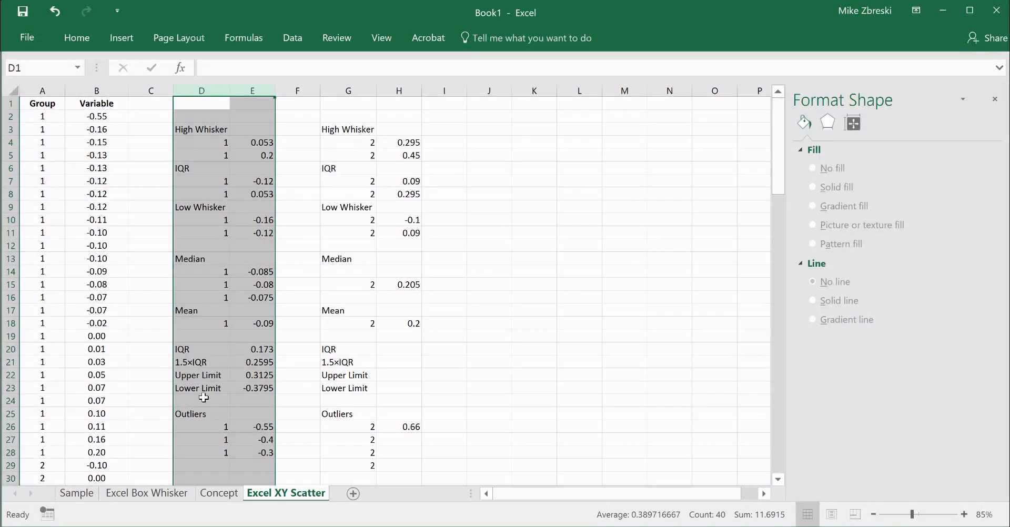
drag(348, 91, 386, 91)
click(77, 492)
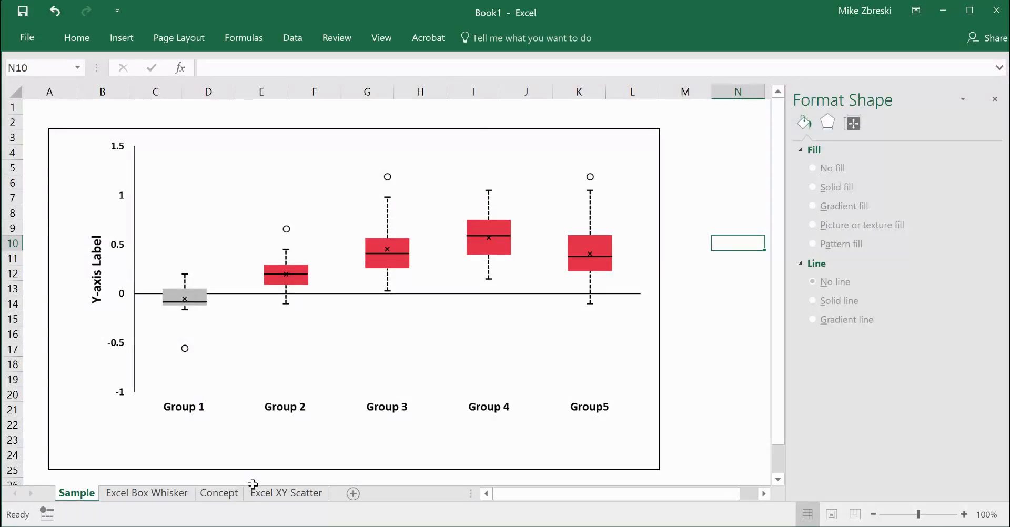
click(268, 493)
click(518, 165)
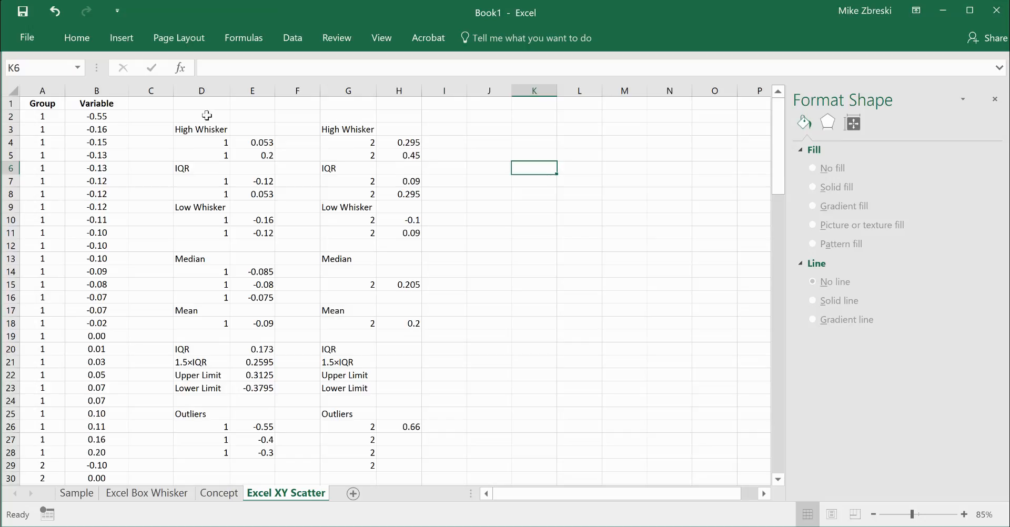
- Examine group 1's coordinate pairs for the High Whisker, IQR and Low Whisker in columns D and E
drag(206, 126, 245, 151)
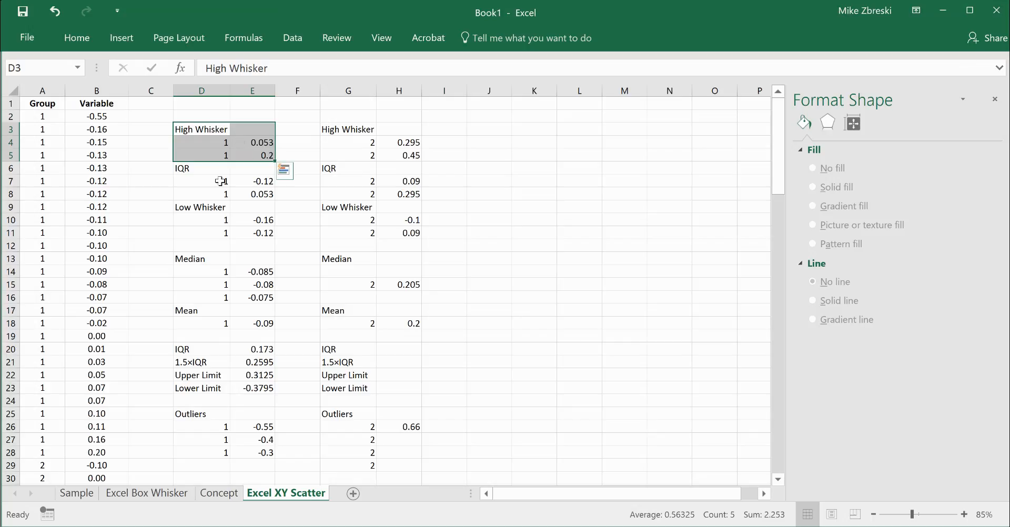
drag(205, 180, 251, 190)
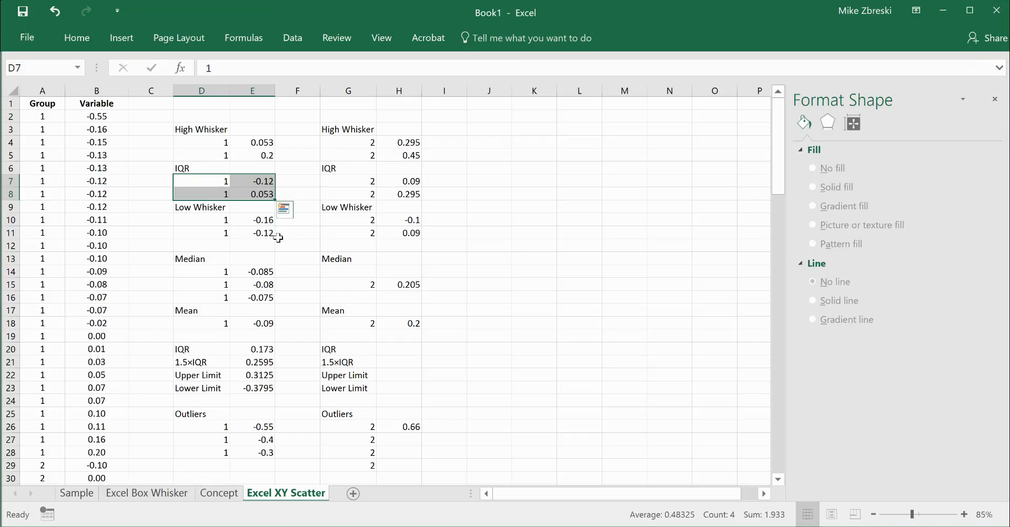
drag(229, 221, 249, 233)
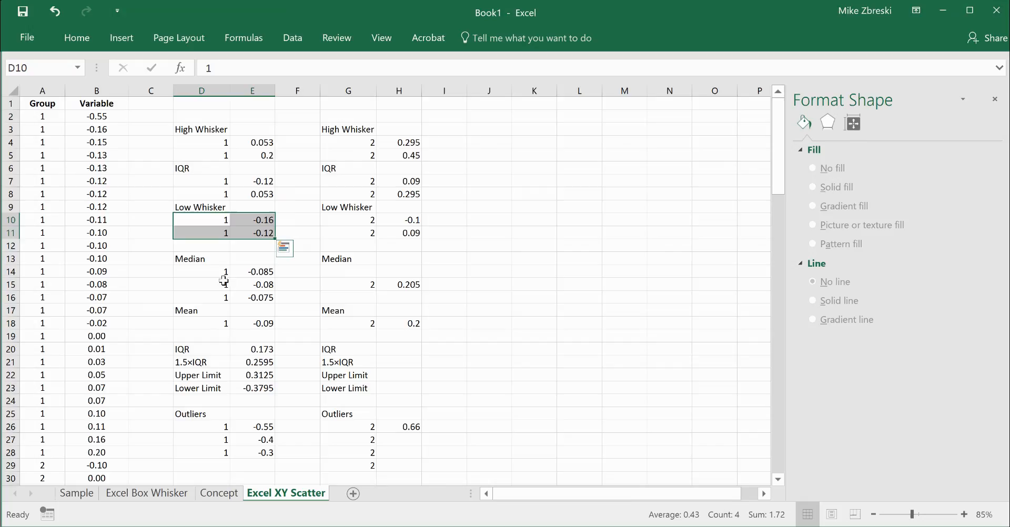
- Step through group 1's Median values in E14:E16 and check its Mean and the IQR limit calculations in E20:E23
click(253, 283)
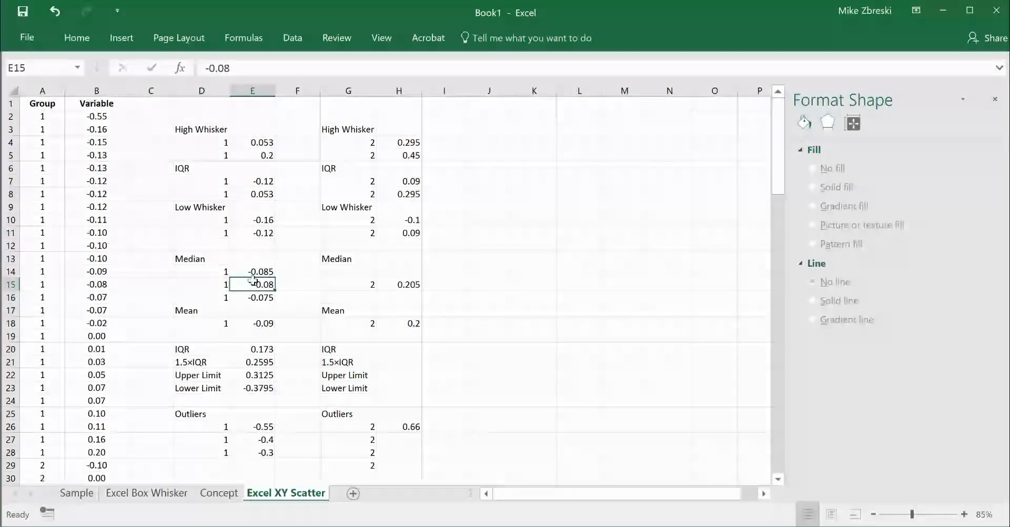
key(Up)
key(Down)
key(Down)
key(Up)
key(Up)
key(Down)
key(Down)
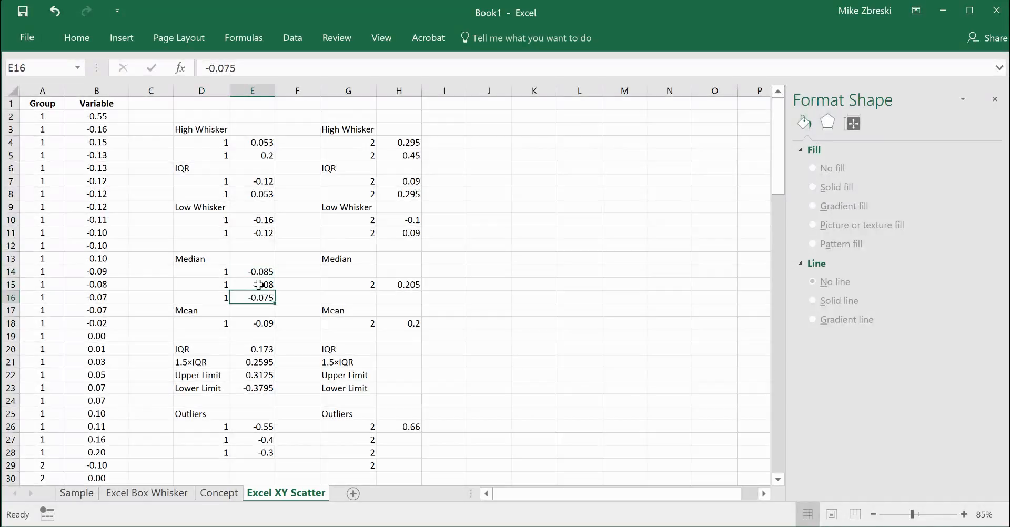
key(Up)
key(Up)
key(Down)
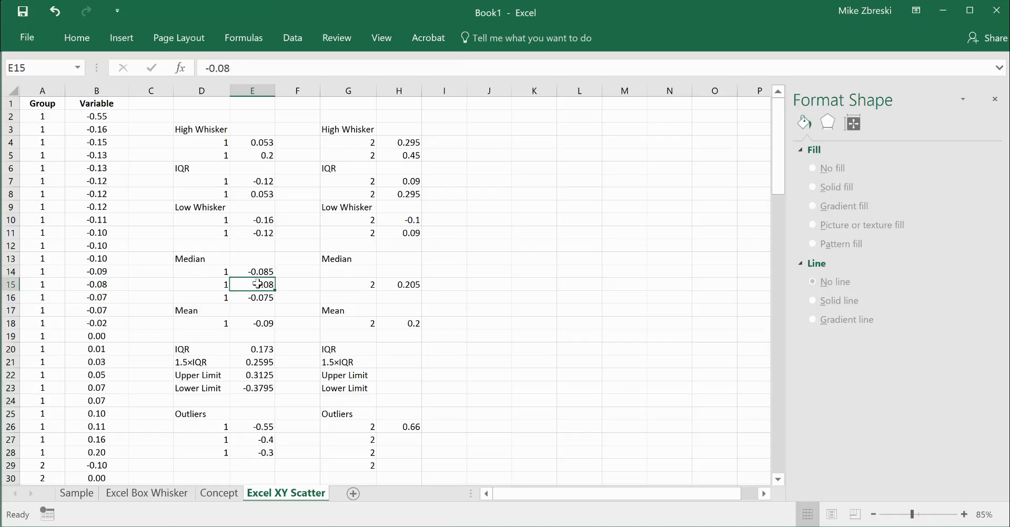
click(265, 327)
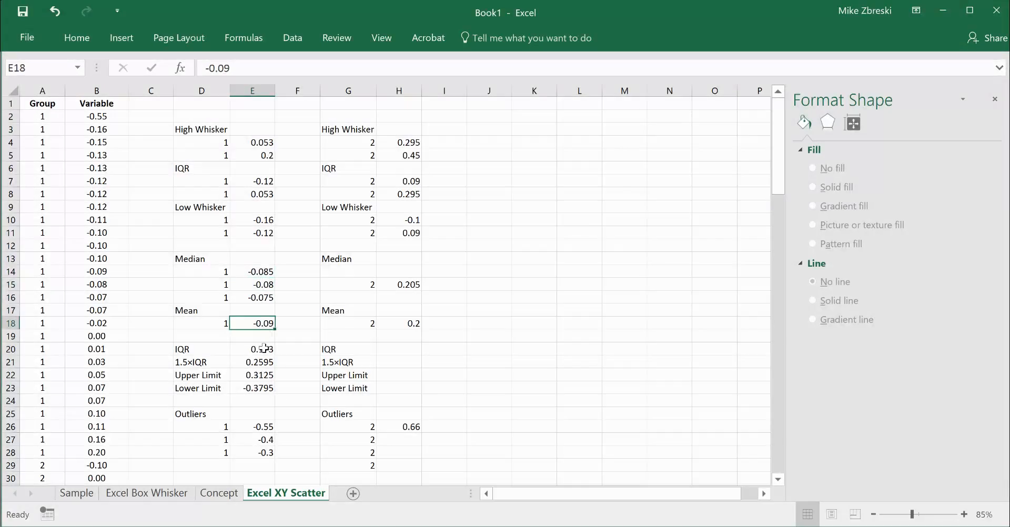
drag(264, 349, 263, 384)
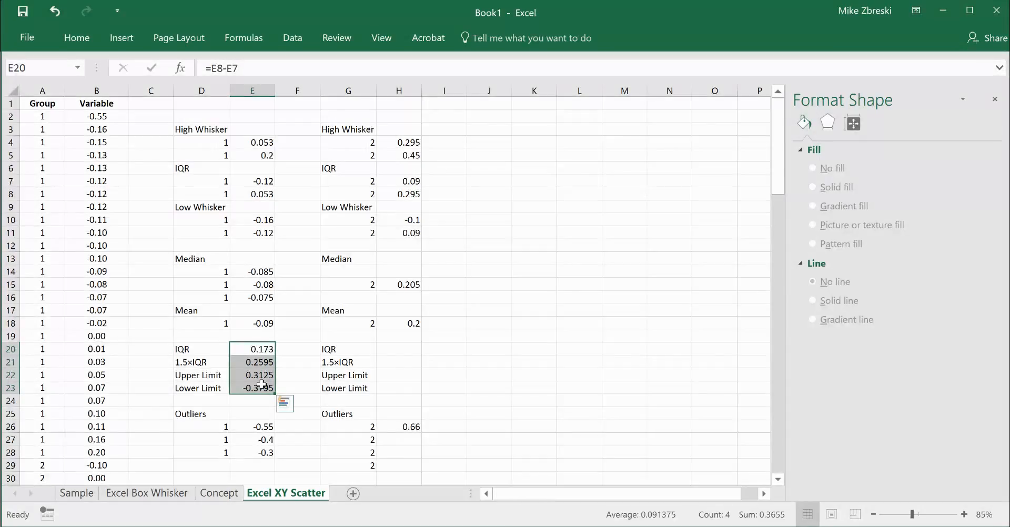
- Check the formulas for group 1's IQR, Upper Limit and Lower Limit in E20:E23, and highlight the Variable column for comparison
click(268, 349)
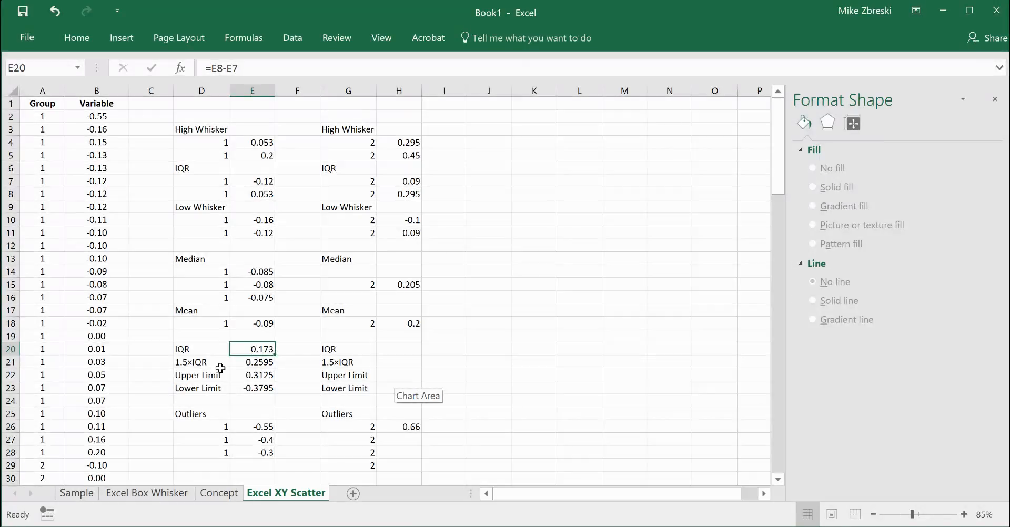
drag(220, 373, 264, 385)
click(265, 381)
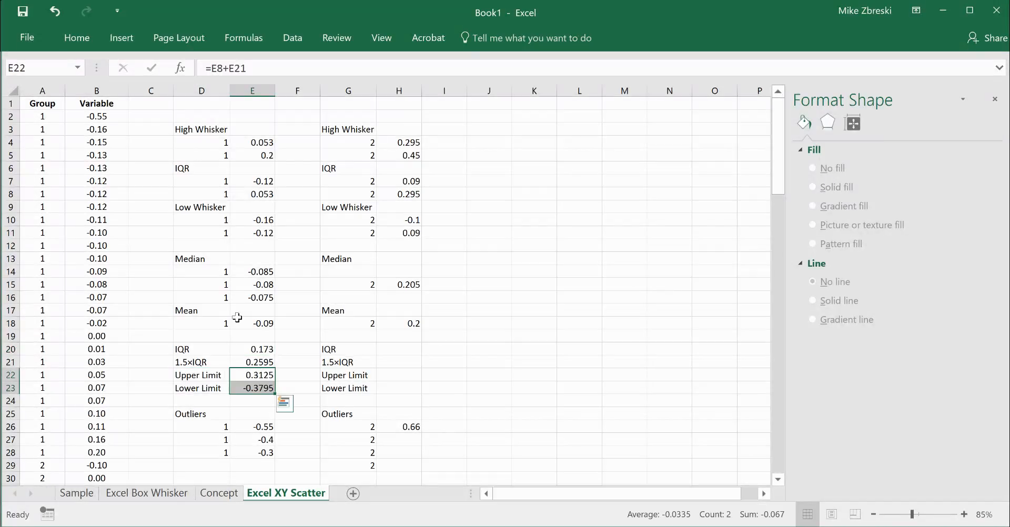
click(256, 390)
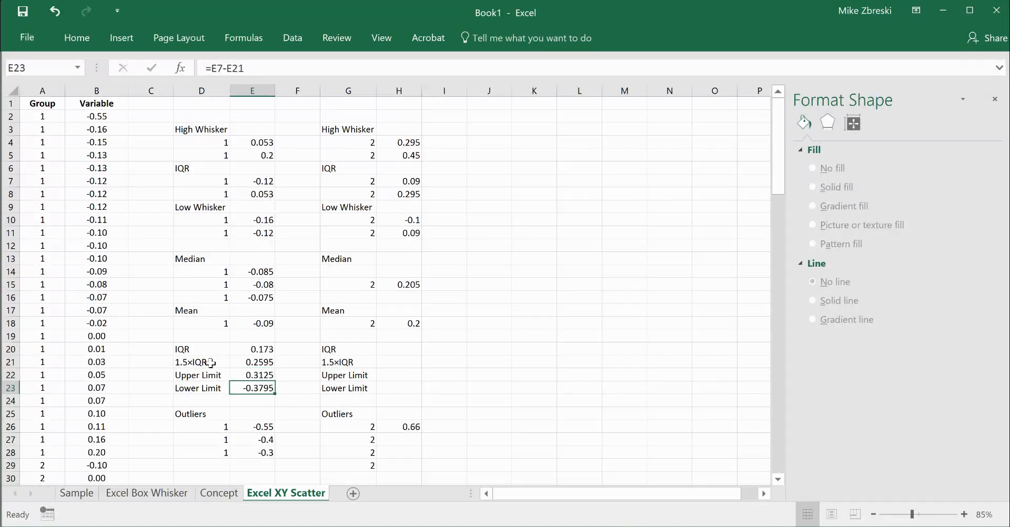
click(102, 98)
key(ctrl+shift+Down)
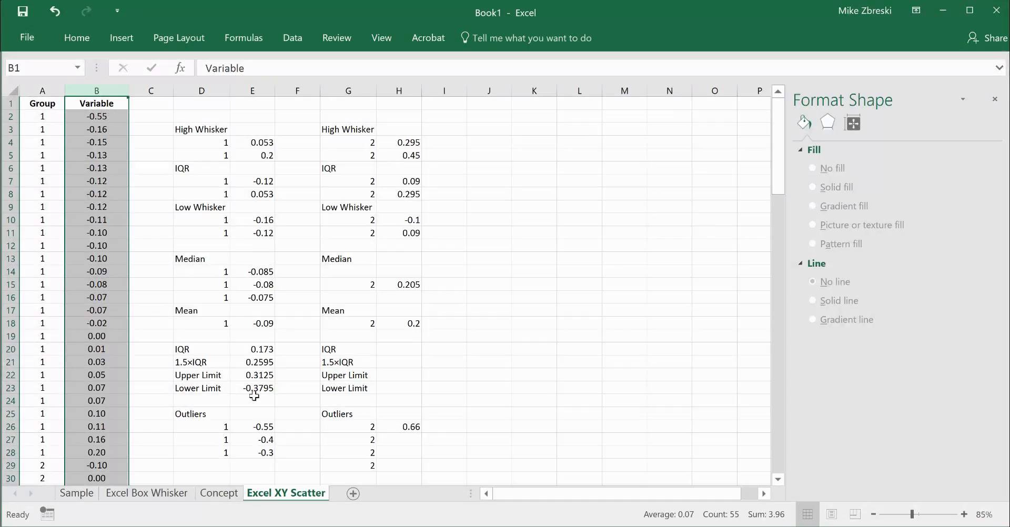
- Compare group 1's outliers and low whisker end in column E with observations B2 and B3 and the limits in E22:E23
click(268, 427)
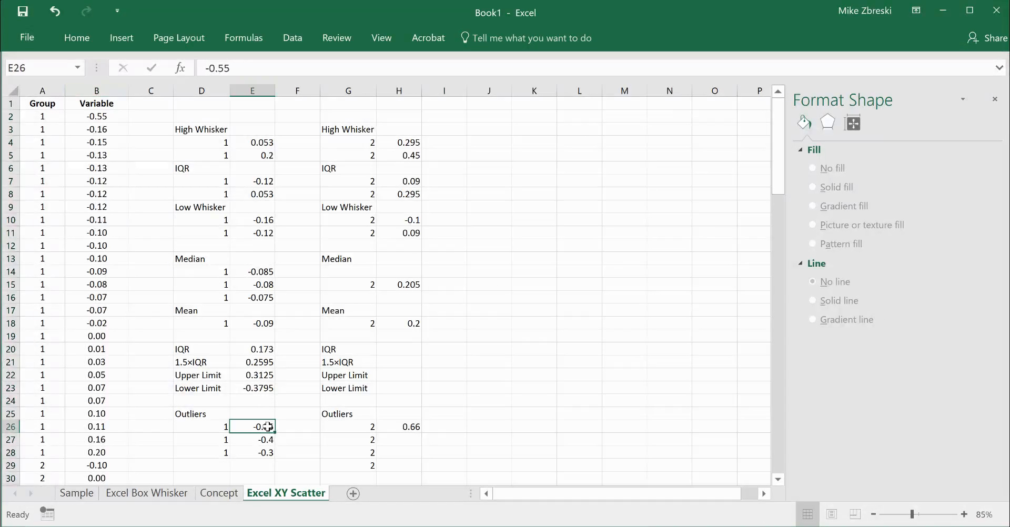
drag(268, 441, 271, 451)
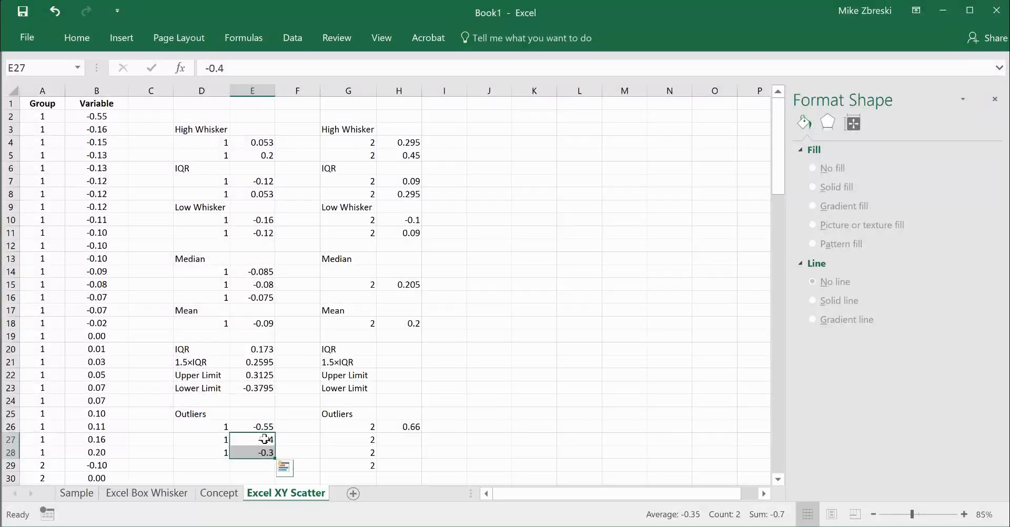
click(265, 426)
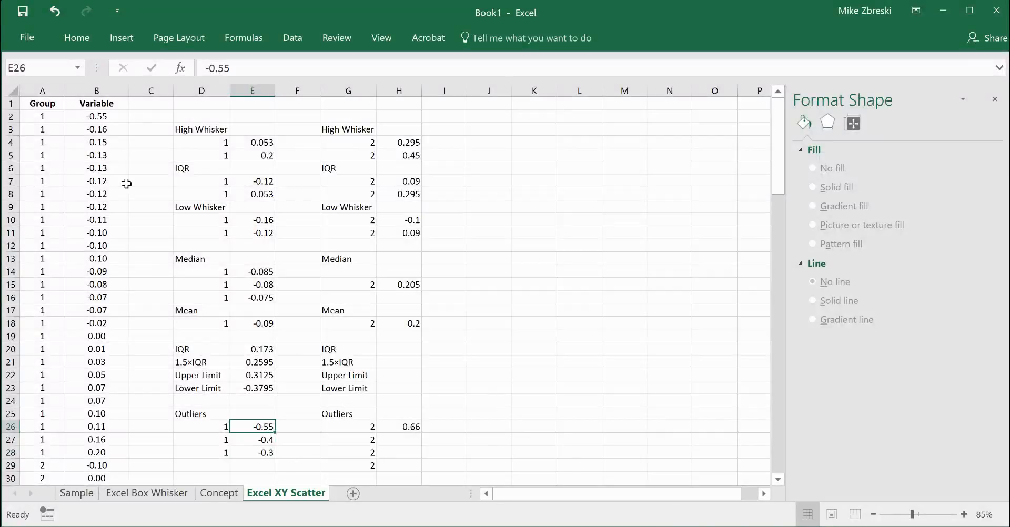
ctrl+click(103, 115)
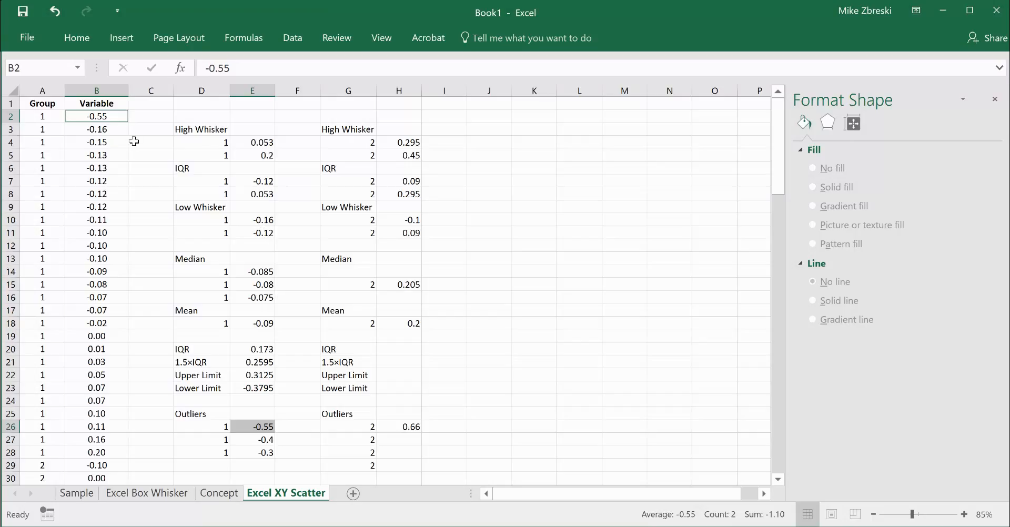
click(98, 129)
ctrl+click(262, 219)
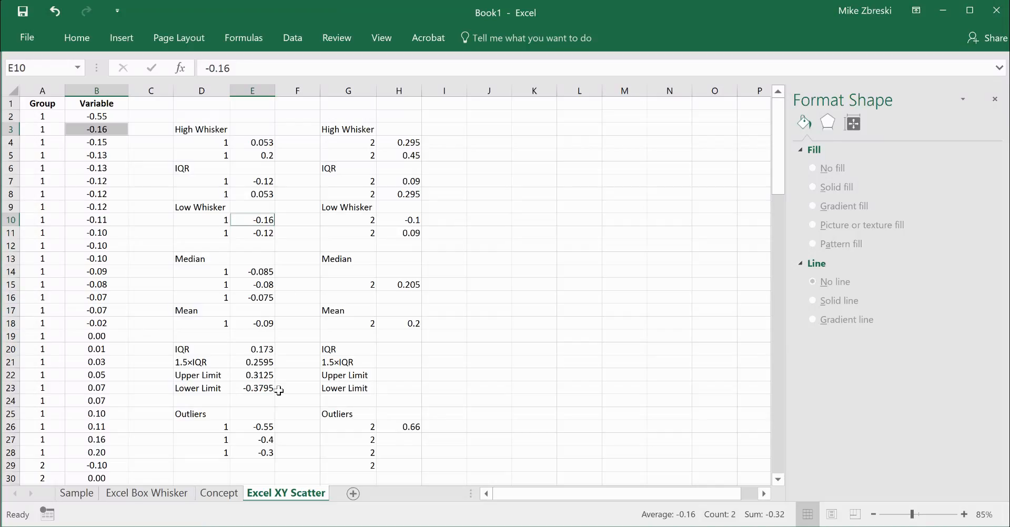
drag(268, 374, 266, 386)
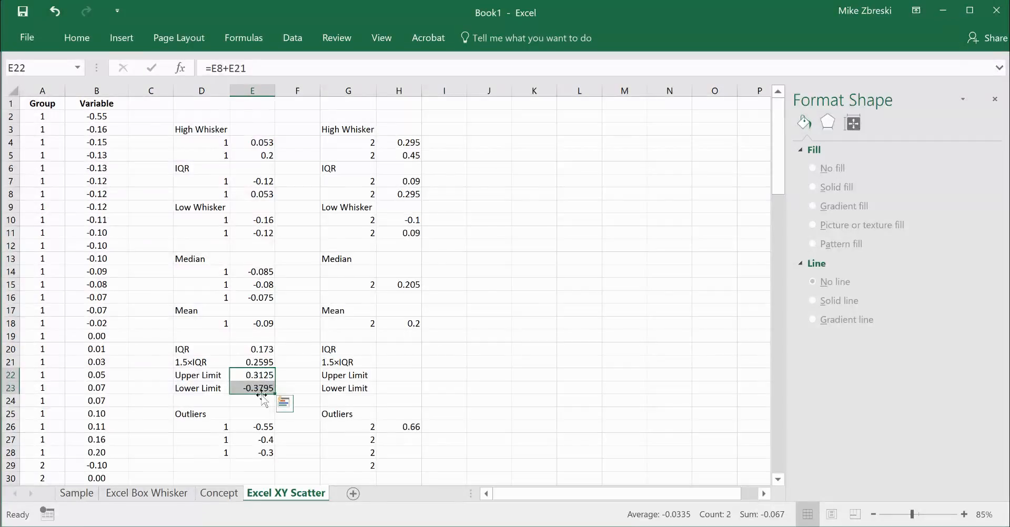
click(263, 427)
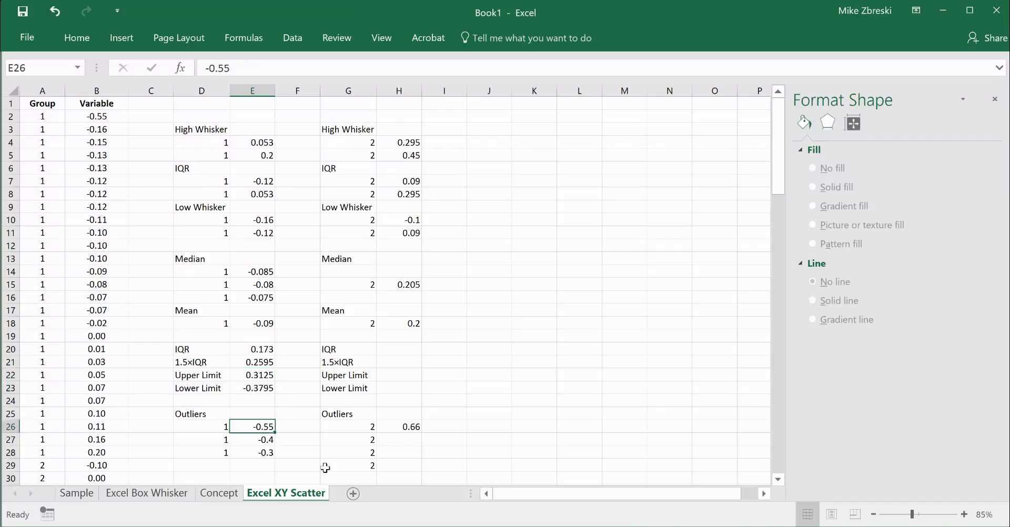
- Examine group 2's summary columns G:H and its observations in columns A:B from row 29 down
click(364, 92)
drag(365, 92, 400, 92)
scroll(72, 334, down, 7)
drag(52, 207, 92, 479)
scroll(252, 353, up, 8)
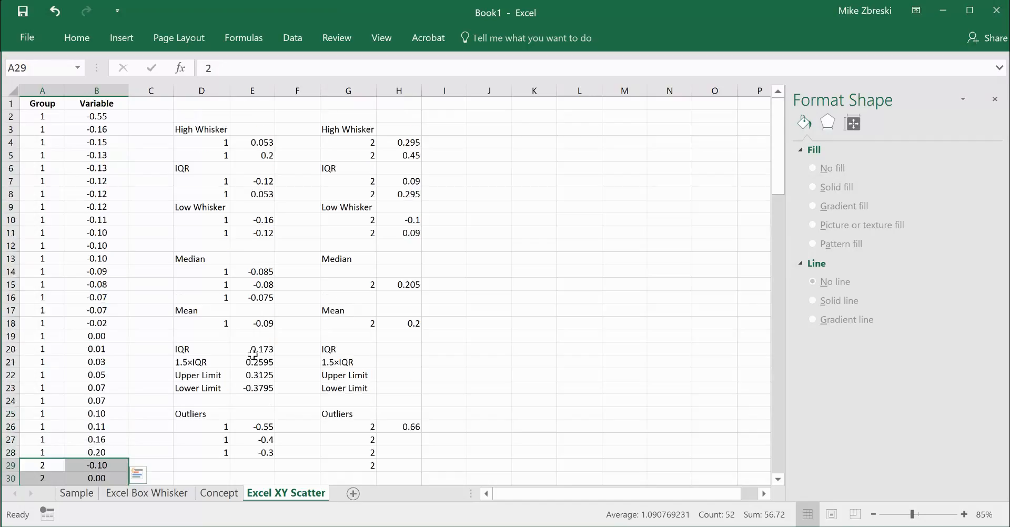
- Insert a blank XY scatter chart from an empty cell and place it beside group 2's summary columns, starting near row 4
click(492, 177)
click(485, 157)
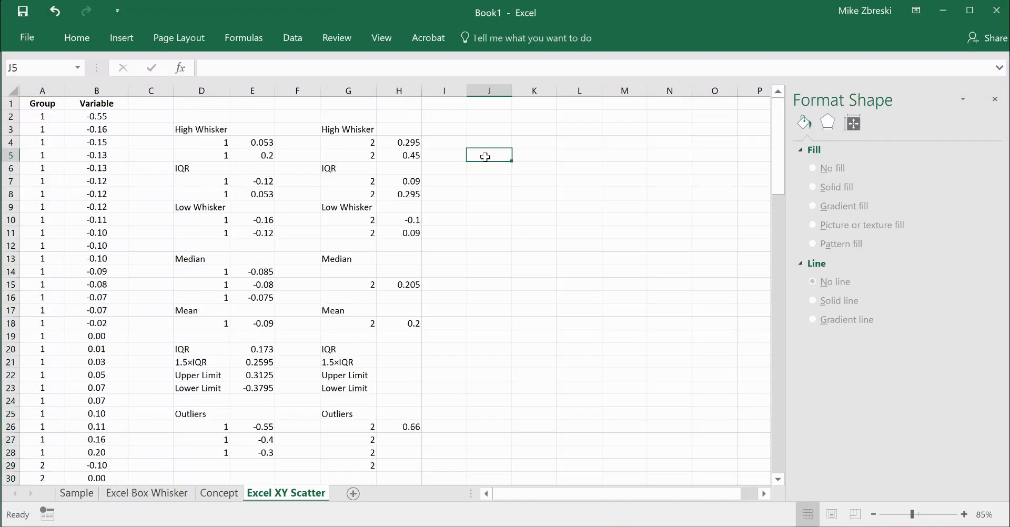
click(126, 37)
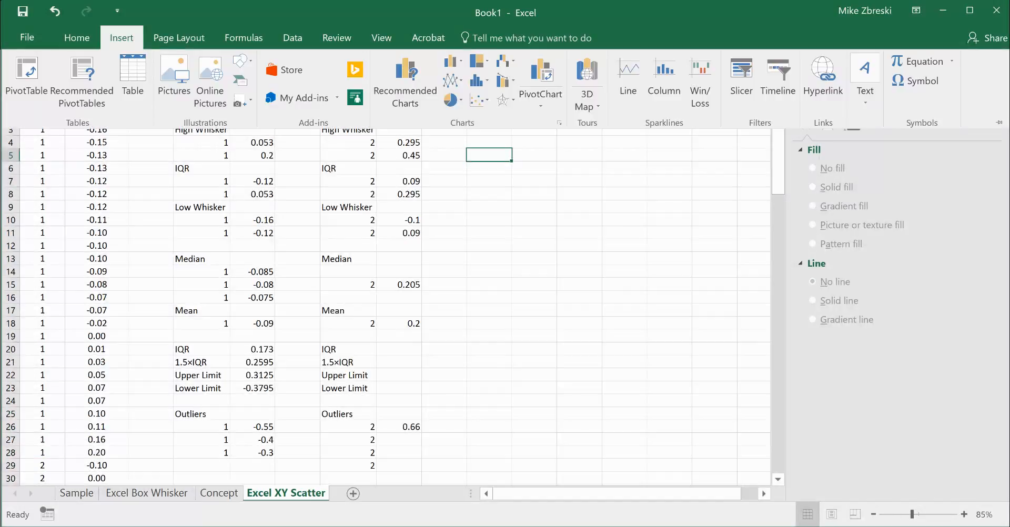
click(477, 100)
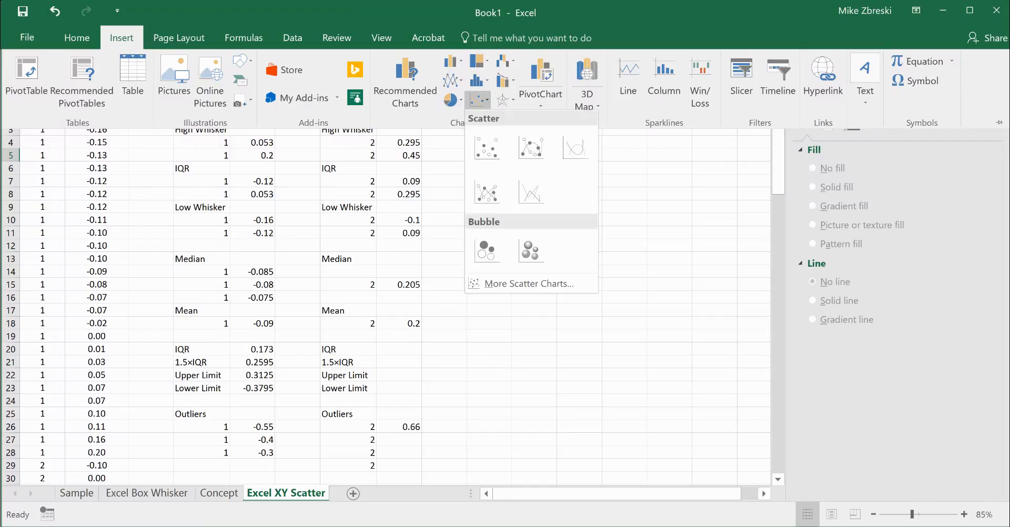
click(487, 147)
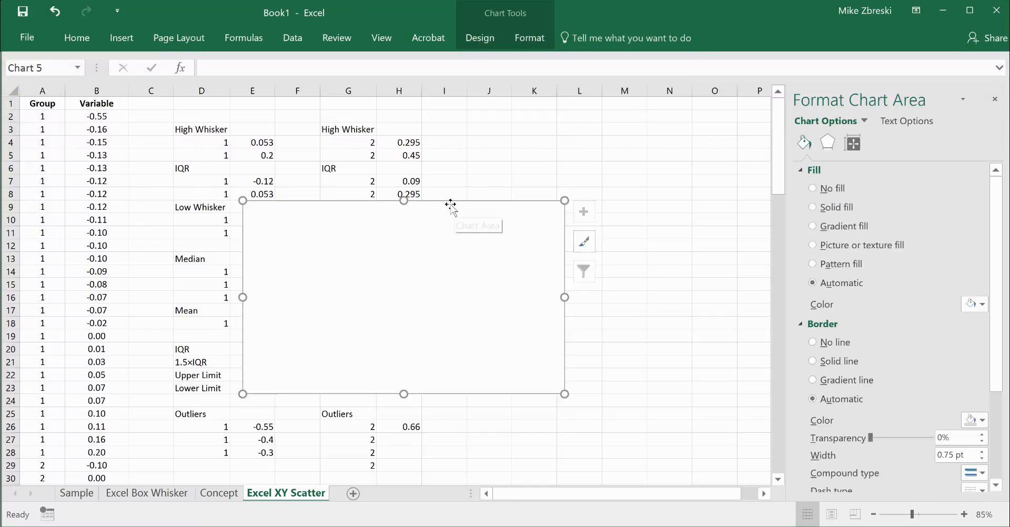
drag(449, 203, 633, 143)
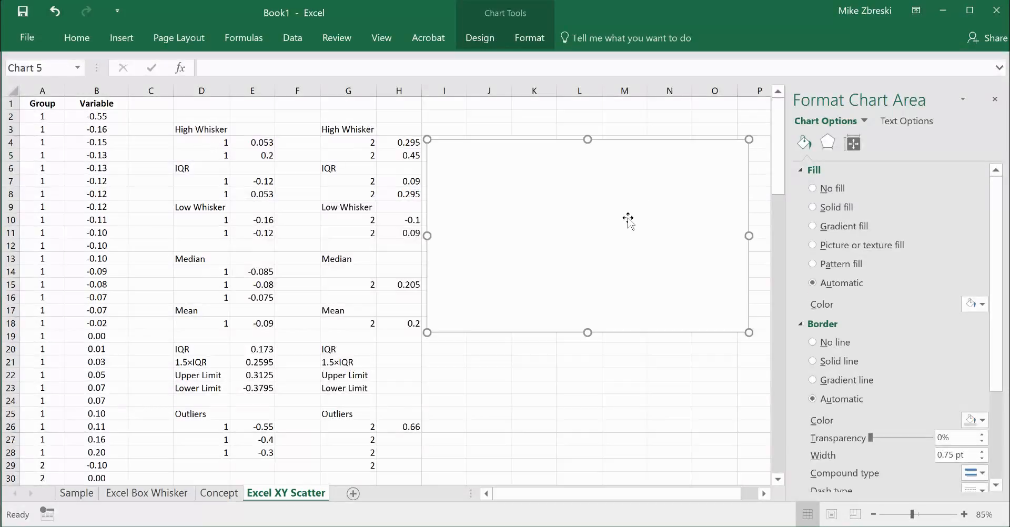
- Add a series named IQR with X values D7:D8 and Y values E7:E8, its points joined by a straight line
click(489, 47)
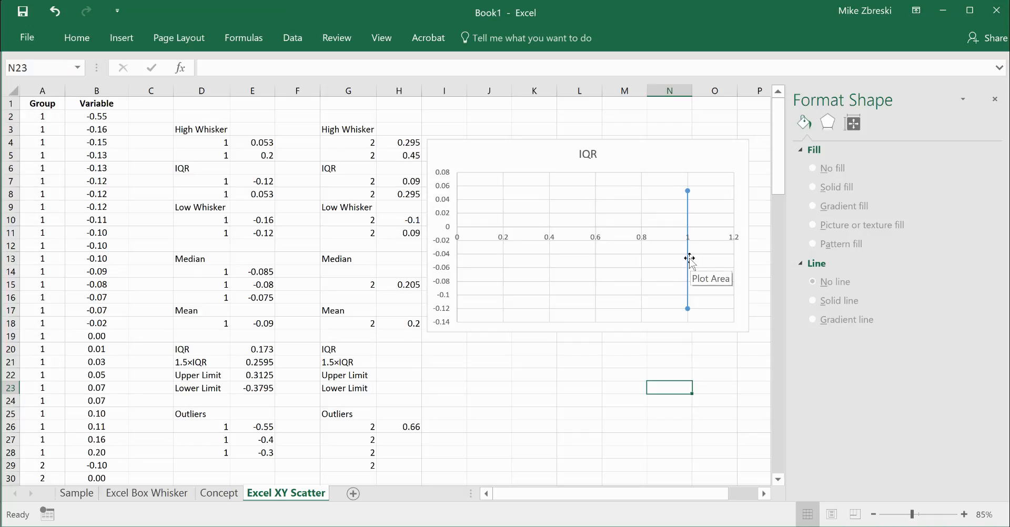
mouse_move(686, 310)
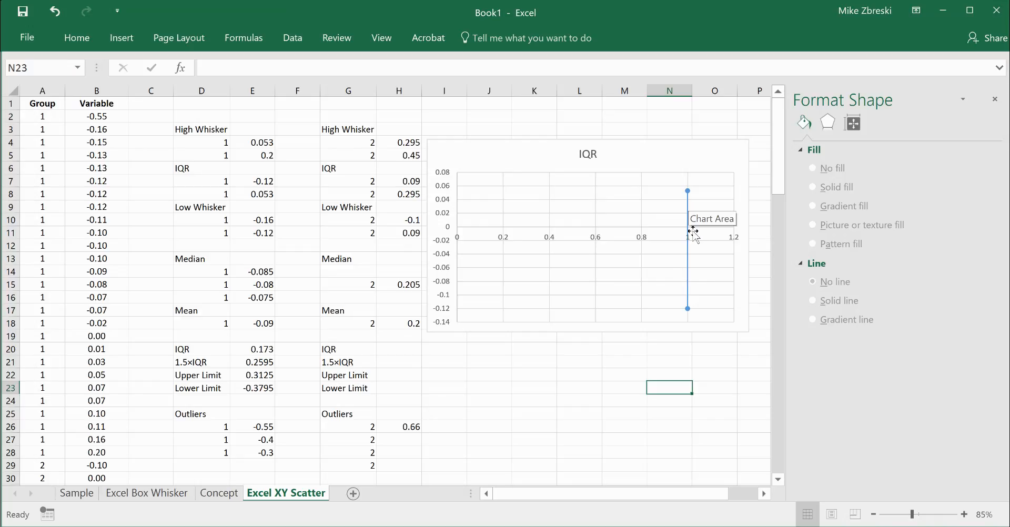
- Set the IQR series' marker option to None
click(688, 278)
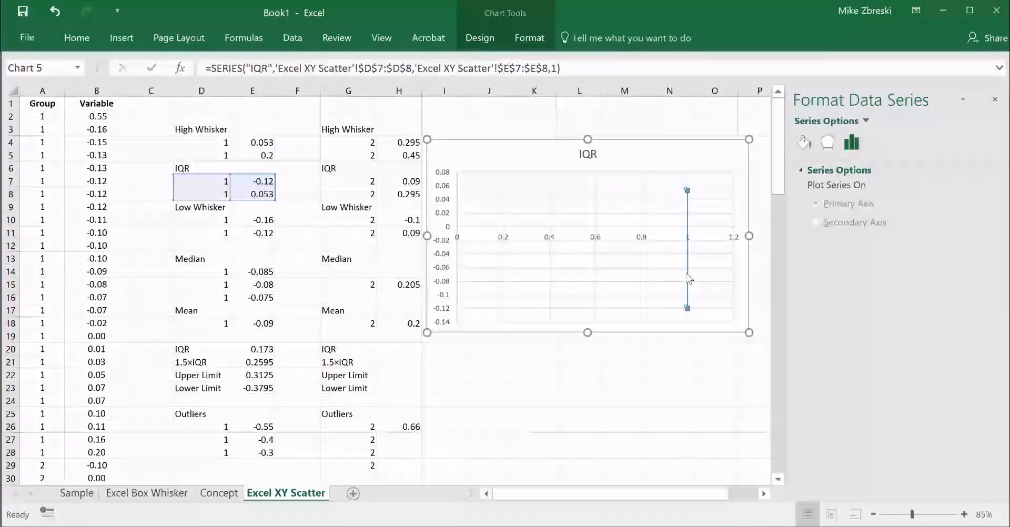
click(804, 142)
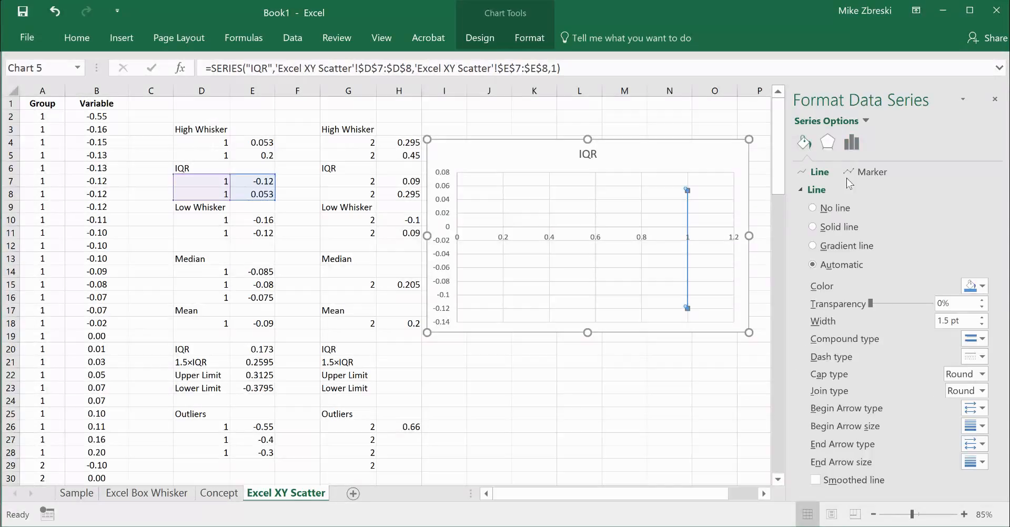
click(872, 173)
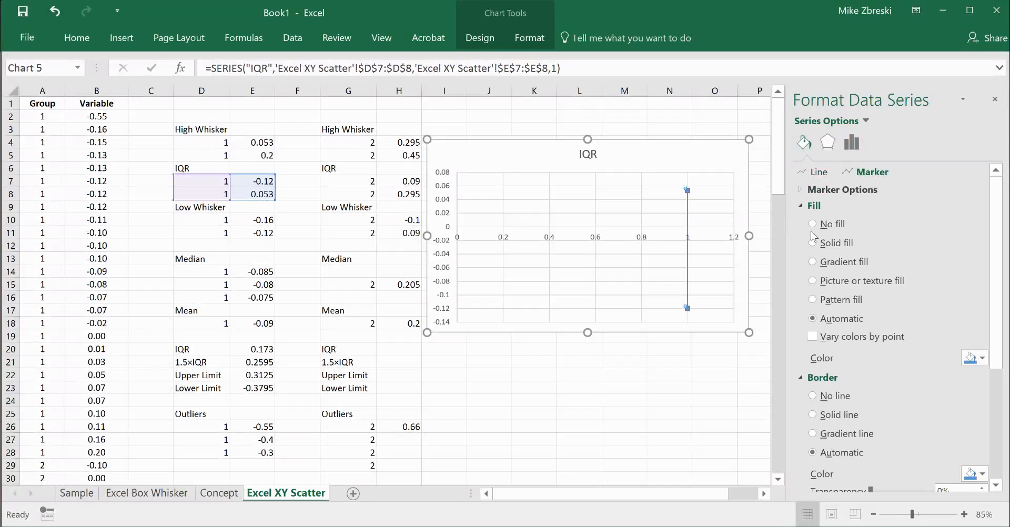
click(799, 192)
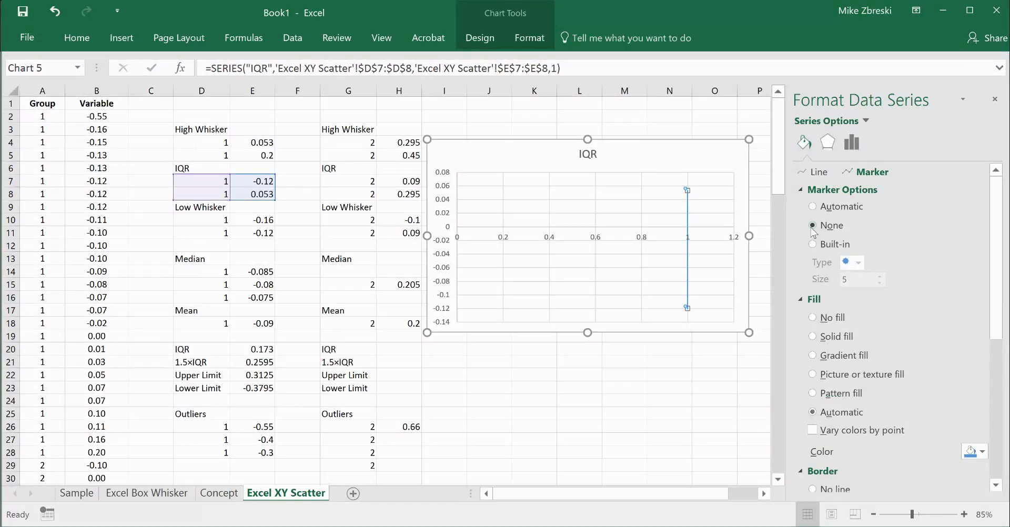
- Format the IQR series as a solid red line, 50 pt wide, with a Flat cap type
click(819, 173)
click(813, 226)
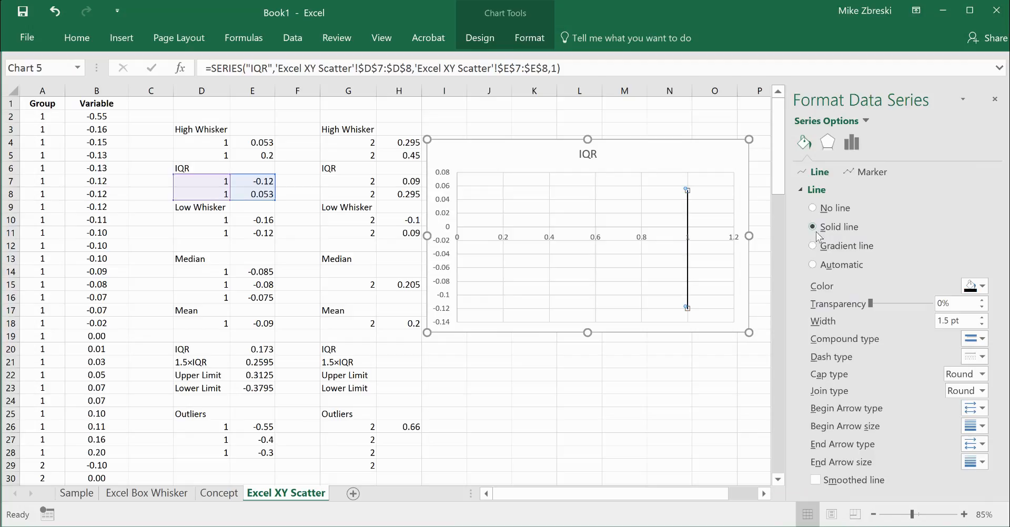
click(982, 287)
click(912, 394)
click(946, 321)
text(50)
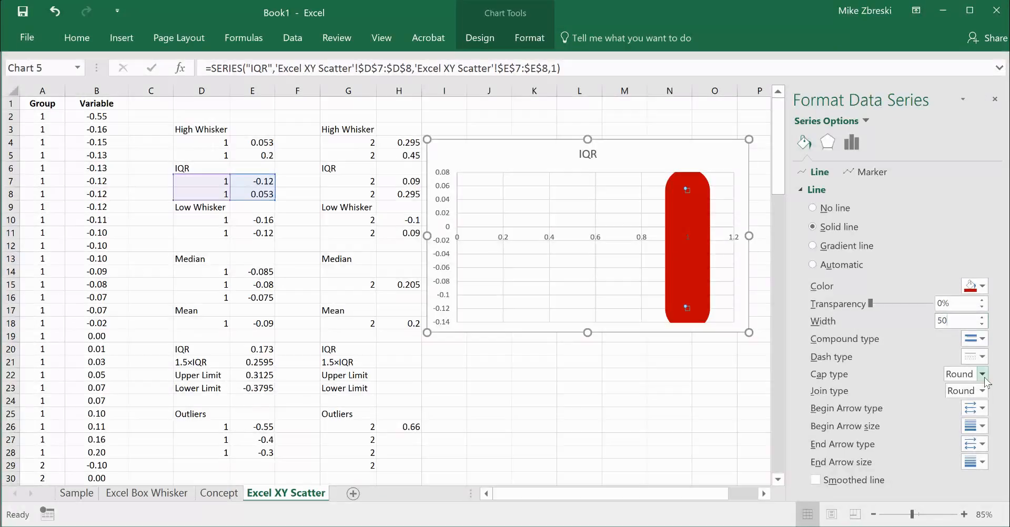
click(982, 374)
click(970, 417)
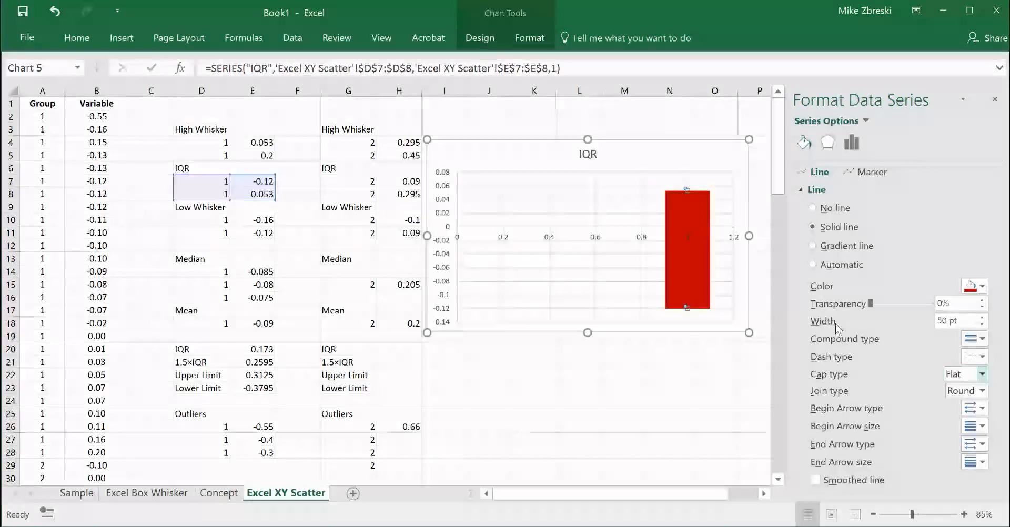
click(720, 372)
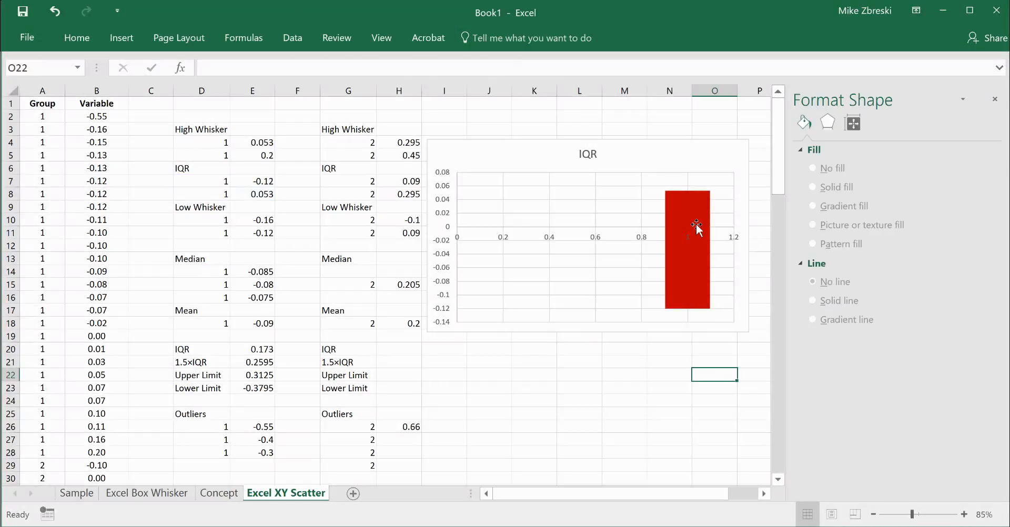
- Set the horizontal axis label position to None
click(596, 239)
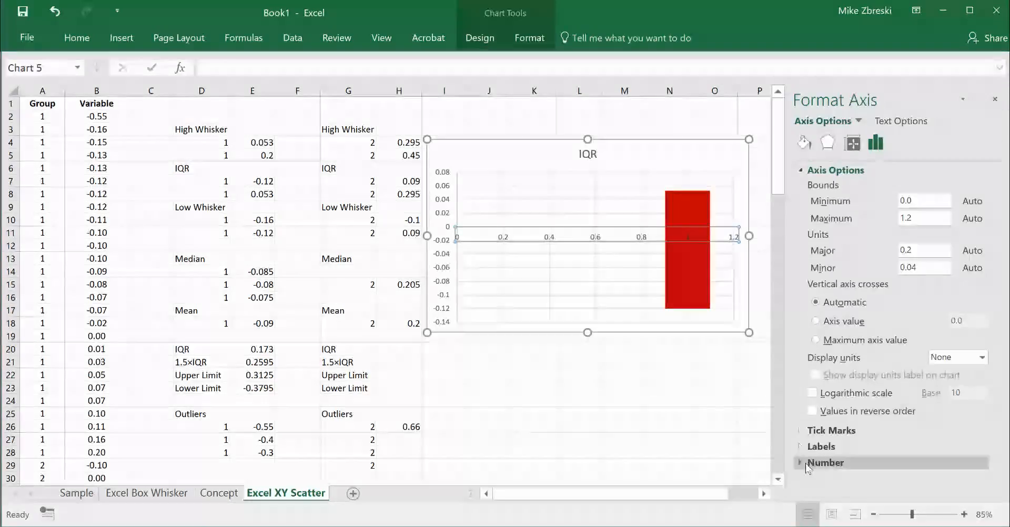
click(820, 447)
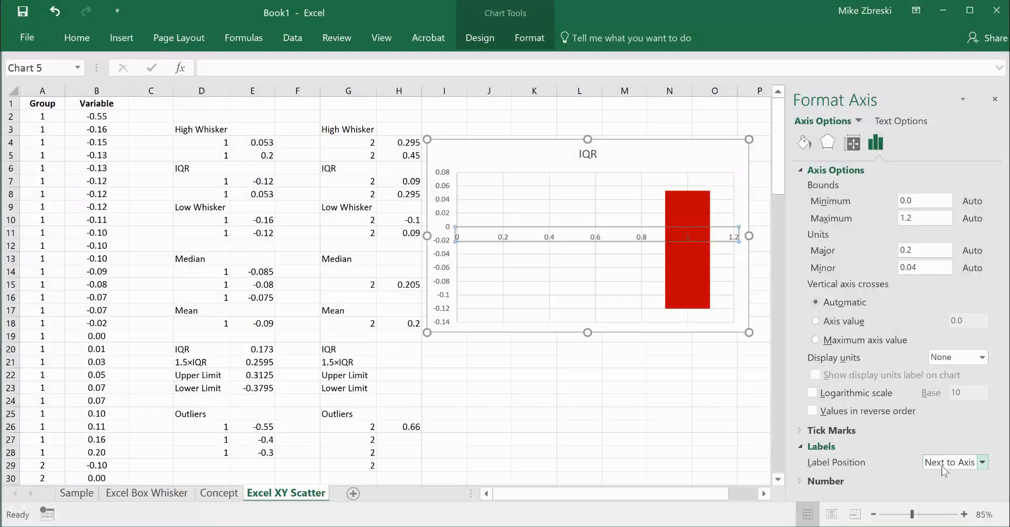
click(976, 465)
click(941, 520)
click(678, 403)
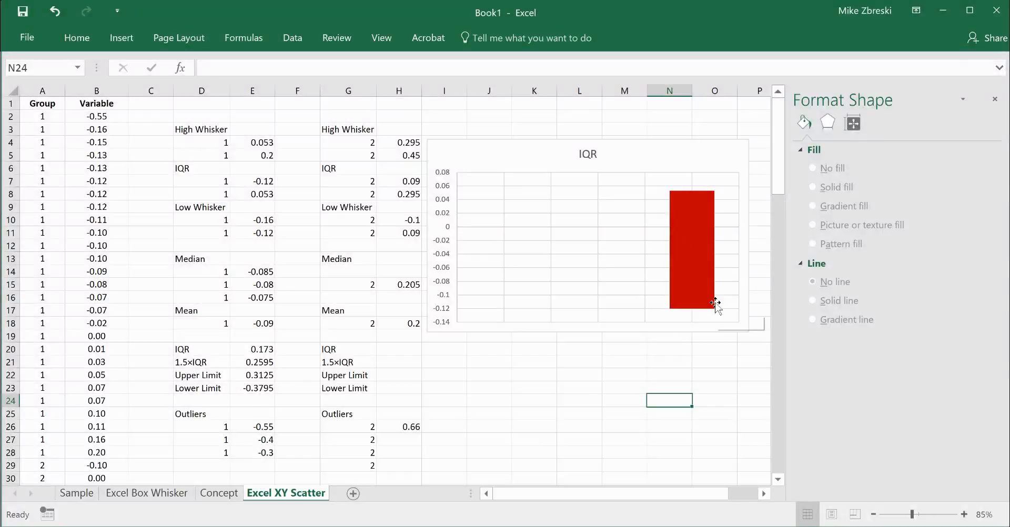
- Add a series named Low Whisker 1 with X values D10:D11 and Y values E10:E11 to the chart
click(563, 223)
click(469, 34)
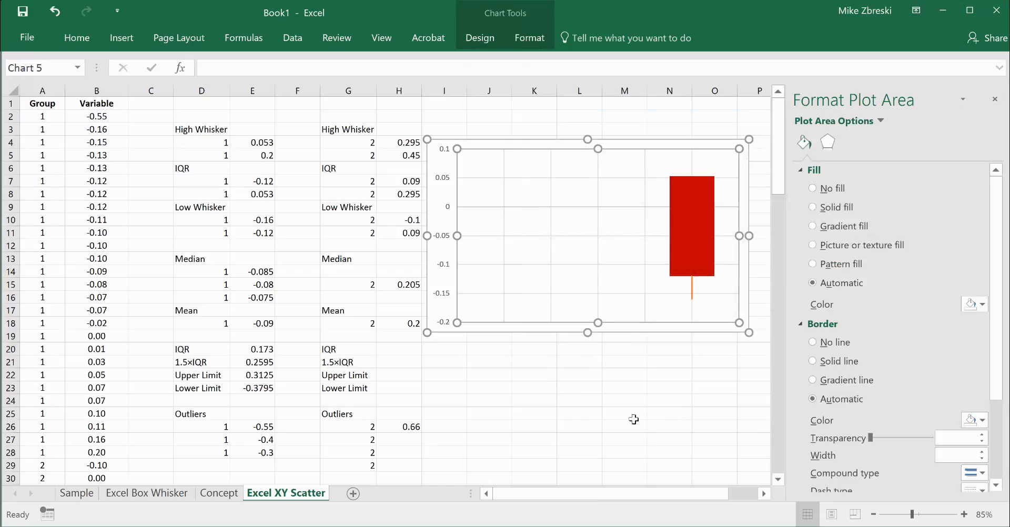
click(678, 397)
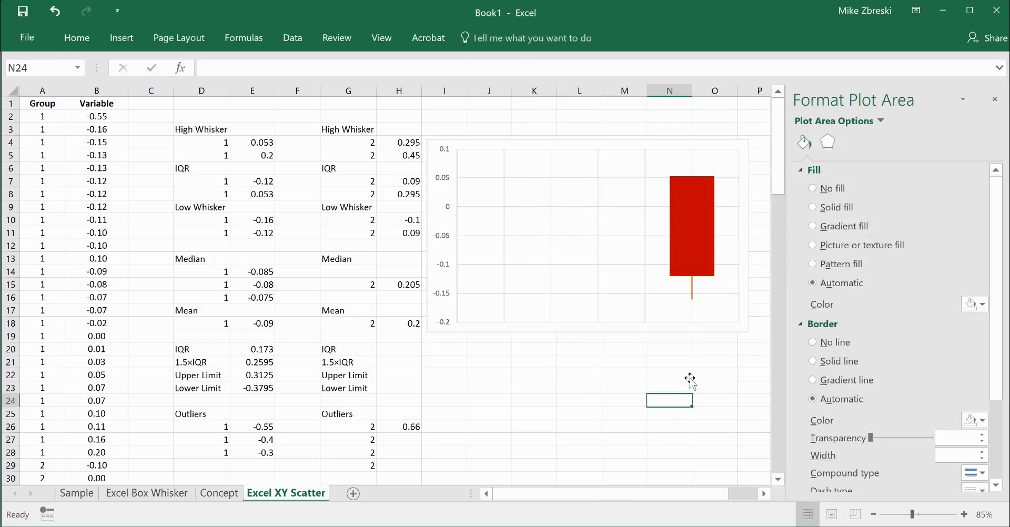
- Format the Low Whisker 1 series as a solid black line with a dashed dash type
click(692, 292)
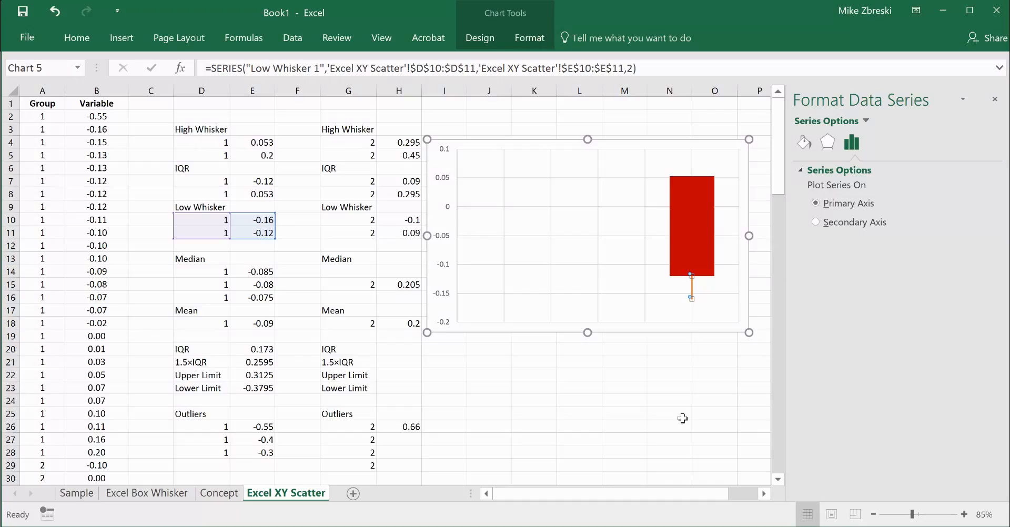
click(804, 142)
click(812, 227)
click(980, 288)
click(913, 314)
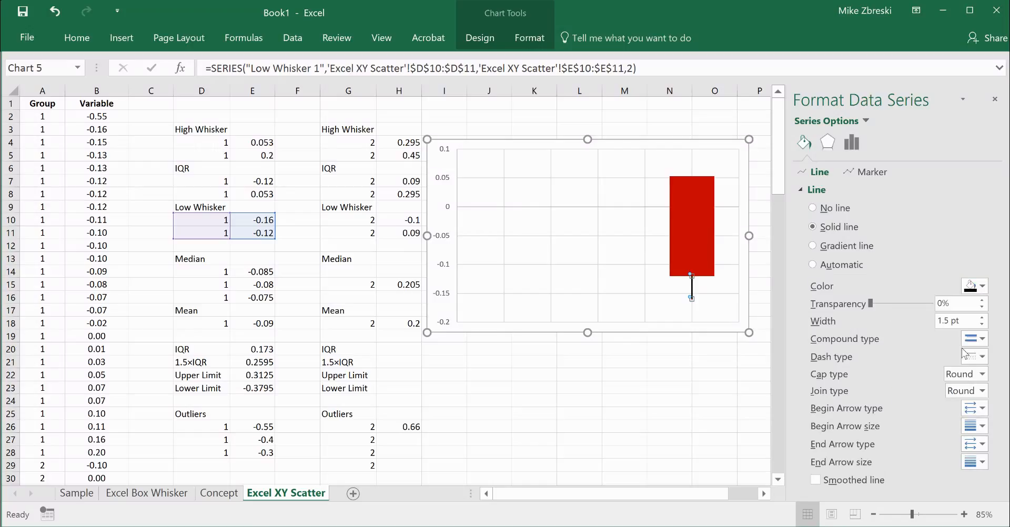
click(973, 357)
click(970, 396)
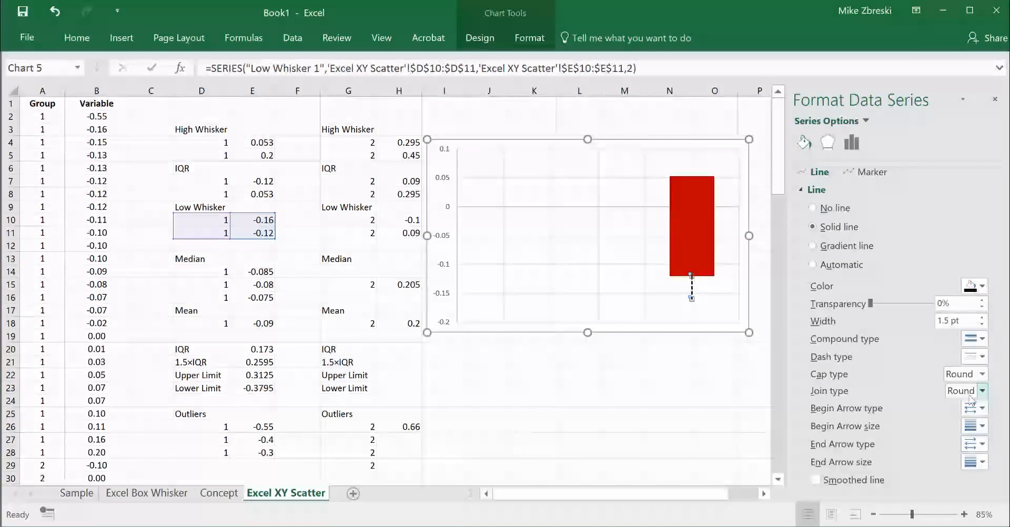
- Review the whisker end caps on the Sample sheet's finished chart and return to the Excel XY Scatter sheet
click(670, 387)
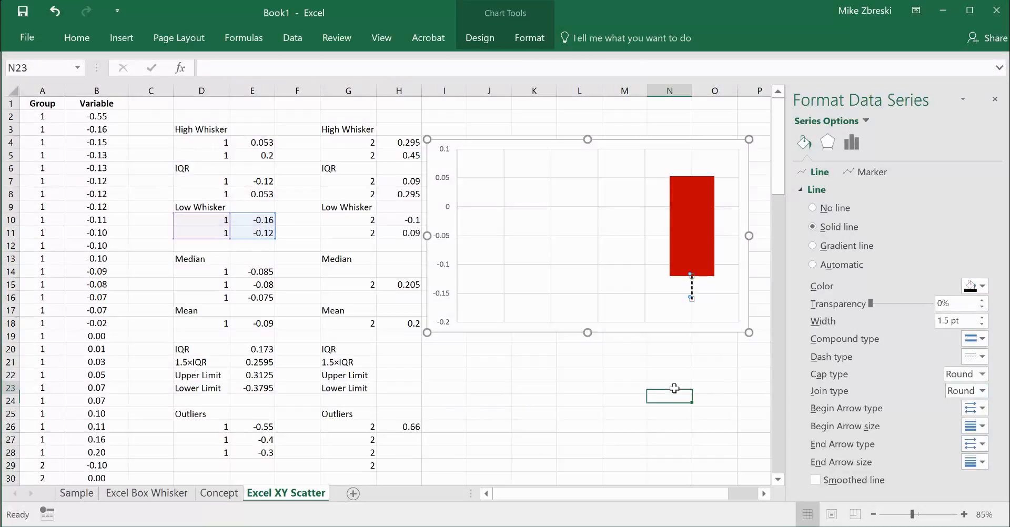
click(89, 495)
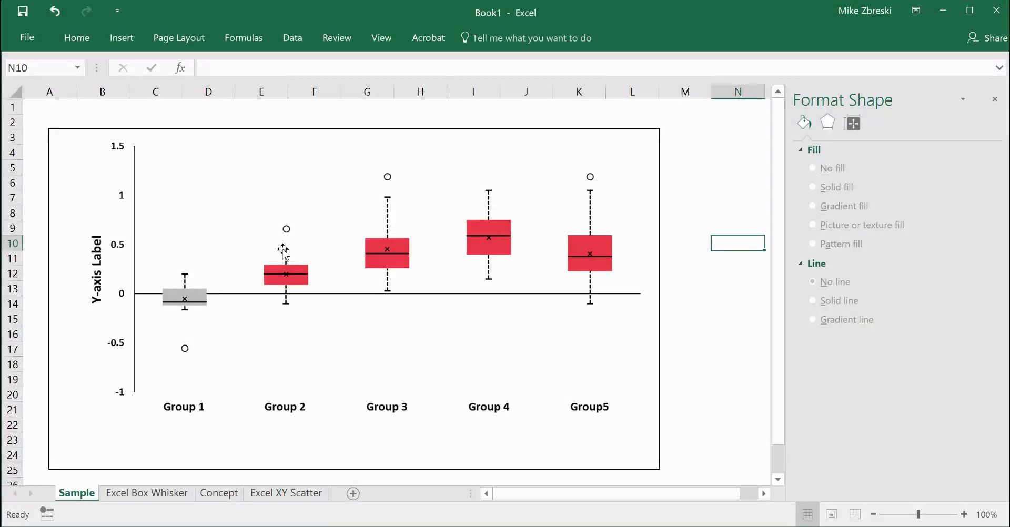
click(266, 494)
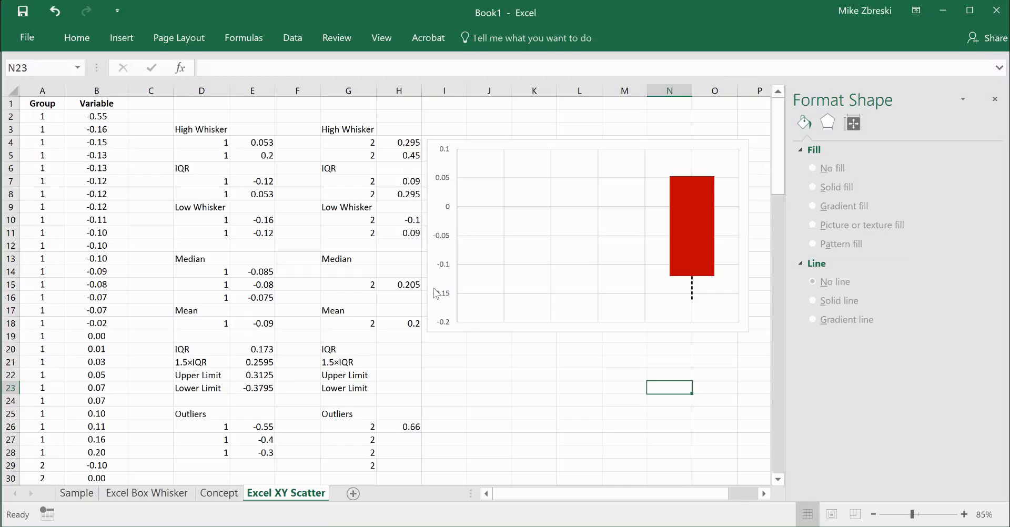
- Set the Low Whisker 1 series markers to the built-in long dash type
click(692, 295)
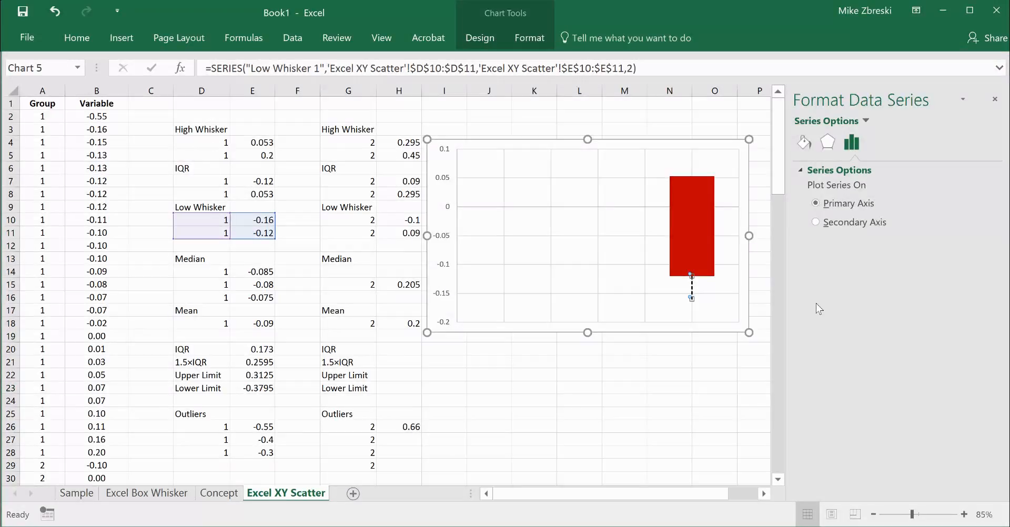
click(803, 145)
click(873, 174)
click(842, 189)
click(813, 244)
click(858, 263)
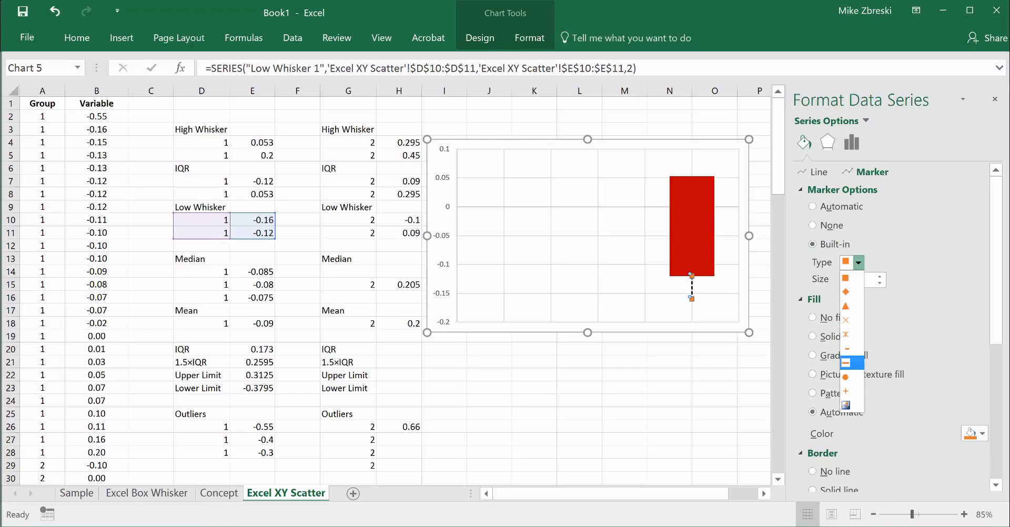
click(846, 363)
- Give the Low Whisker 1 markers a solid black fill and a solid black border
click(812, 336)
click(980, 434)
click(912, 324)
scroll(908, 370, down, 5)
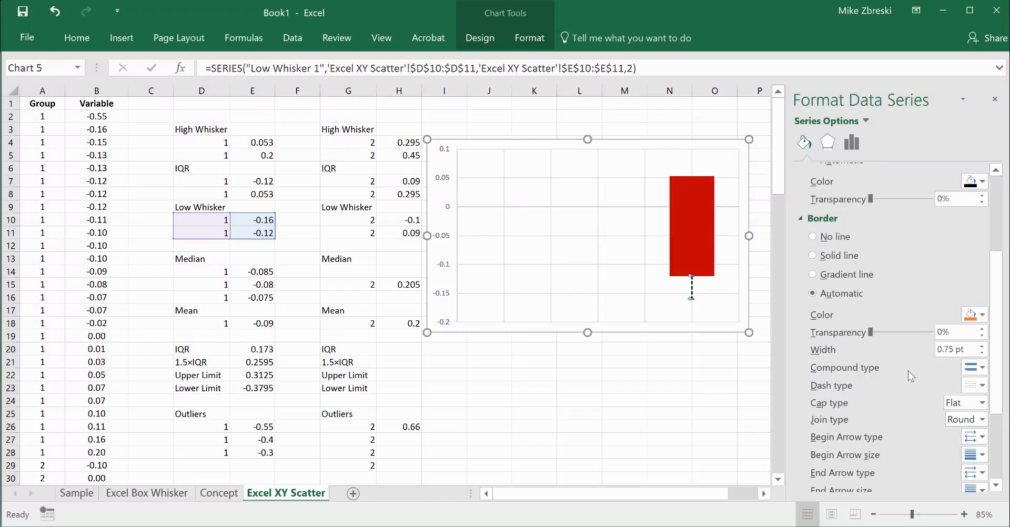
click(813, 255)
click(680, 397)
click(715, 387)
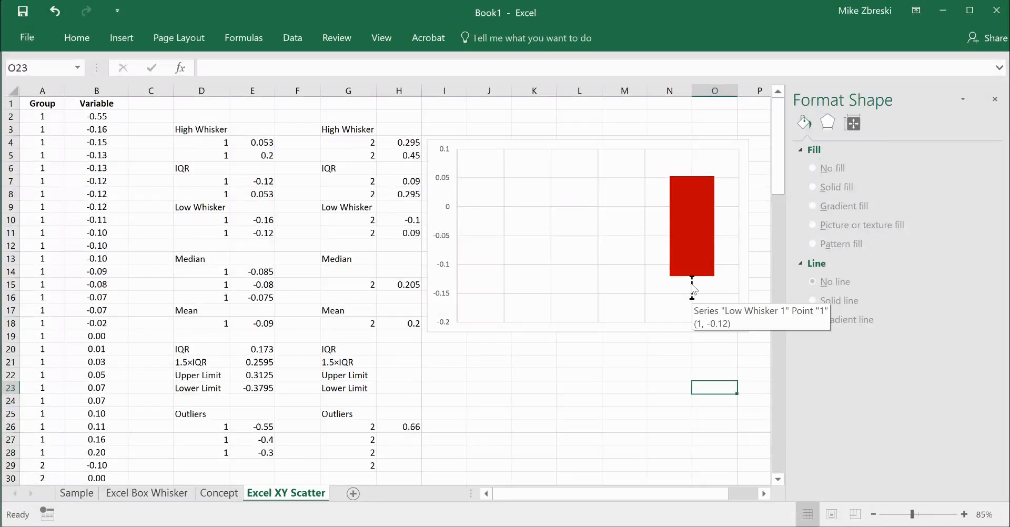
- Set the marker of only the upper Low Whisker 1 point, where the whisker meets the box, to None
click(694, 299)
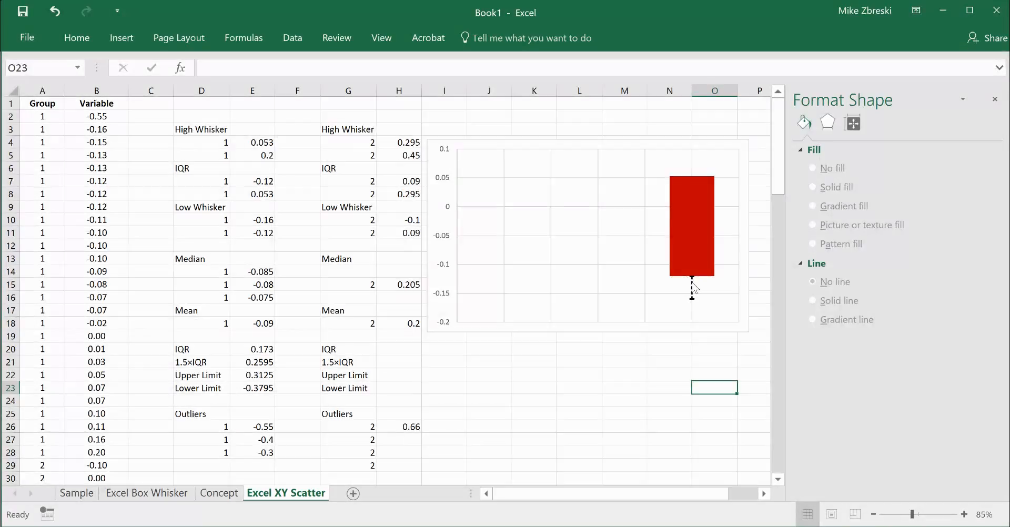
click(692, 282)
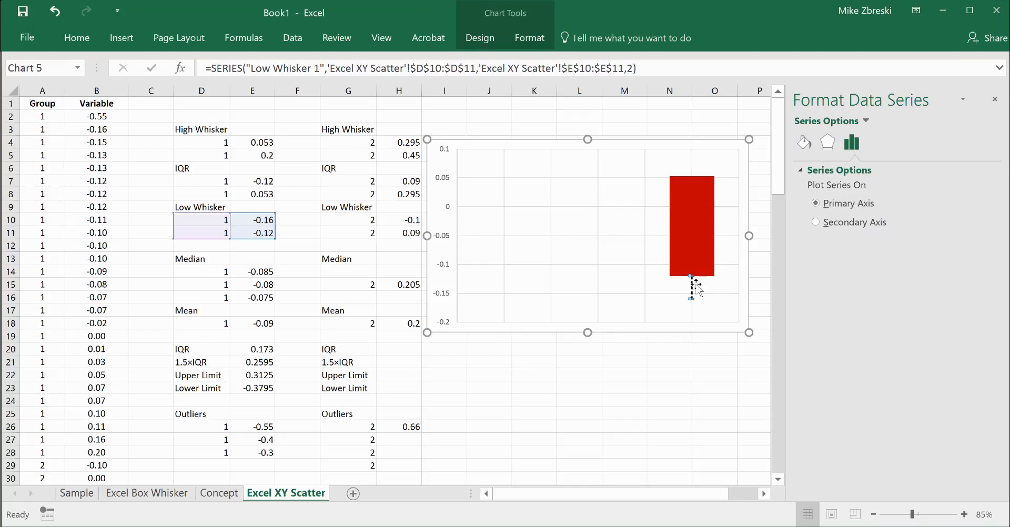
click(693, 282)
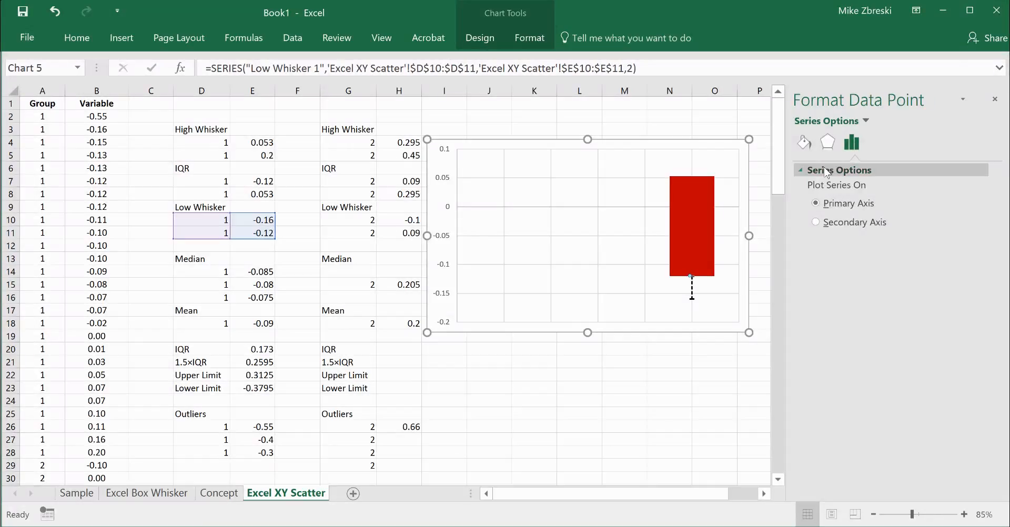
click(803, 142)
click(872, 172)
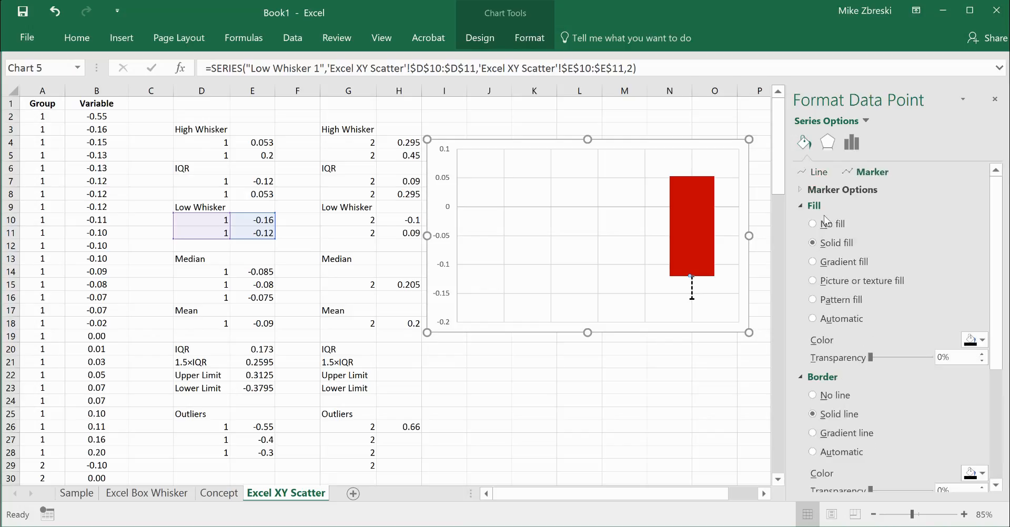
click(821, 190)
click(813, 225)
click(695, 383)
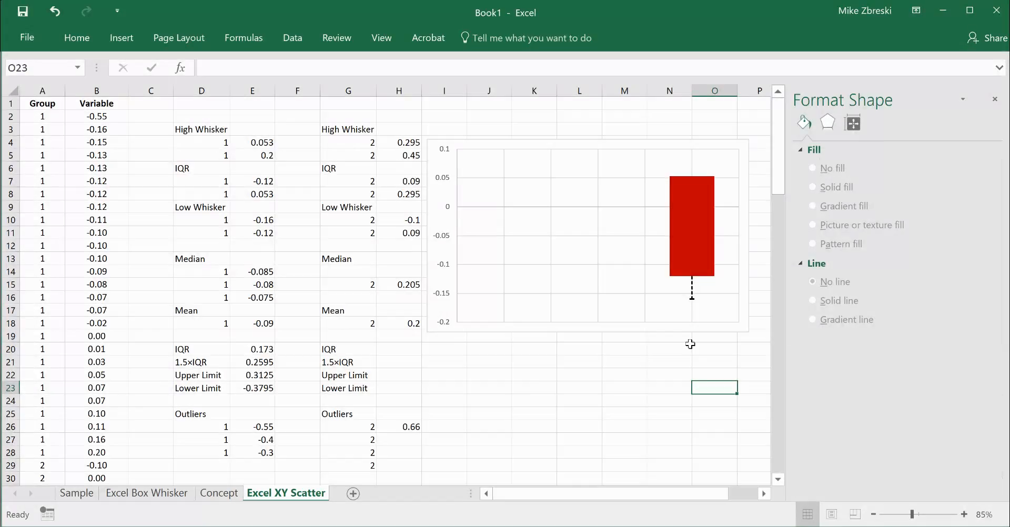
- Add a series named High Whisker1 with X values D4:D5 and Y values E4:E5 to the chart
mouse_move(693, 294)
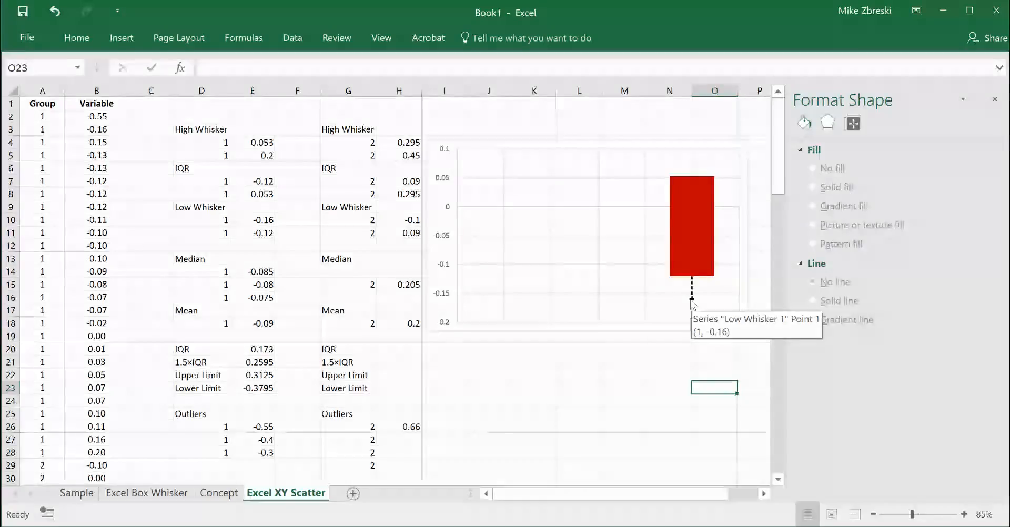
click(582, 218)
click(477, 42)
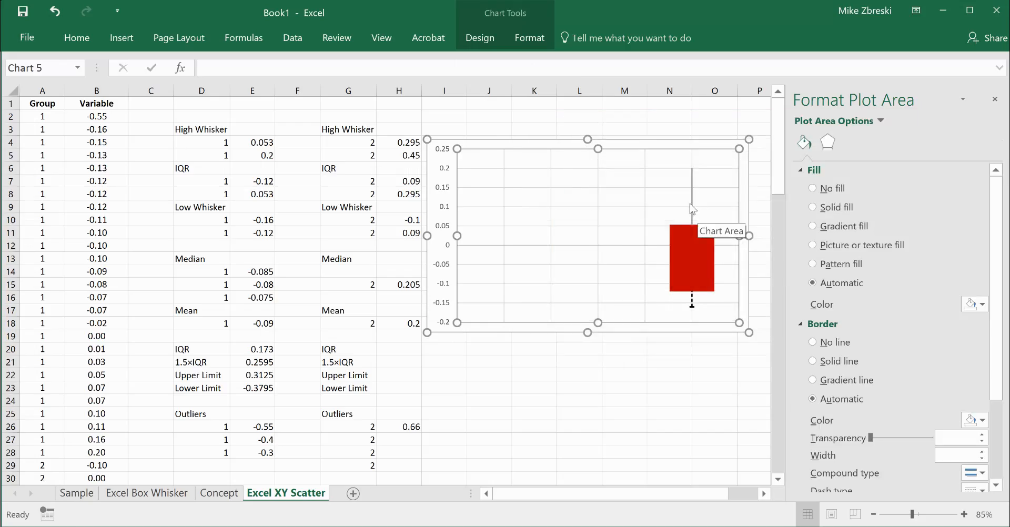
- Format the High Whisker1 series as a solid black line with a dashed dash type
click(692, 208)
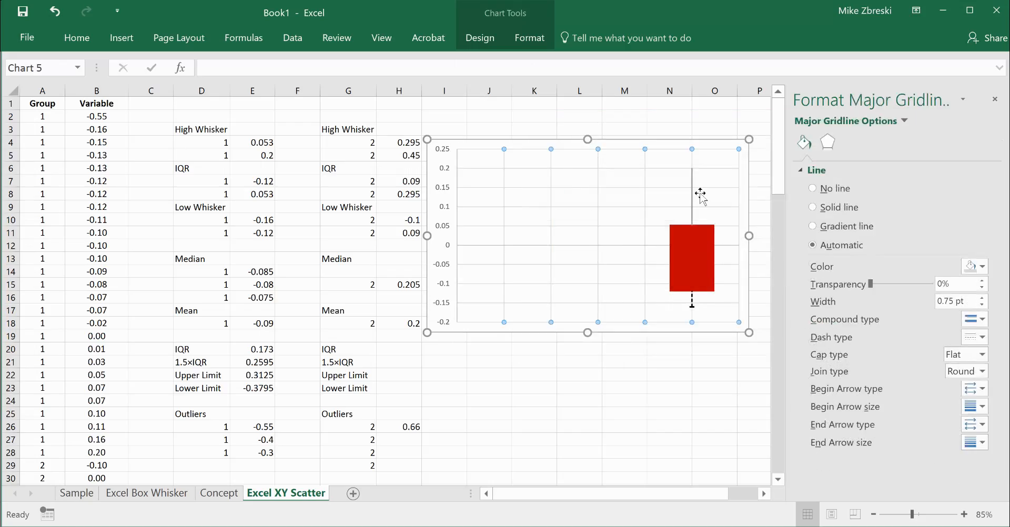
click(691, 192)
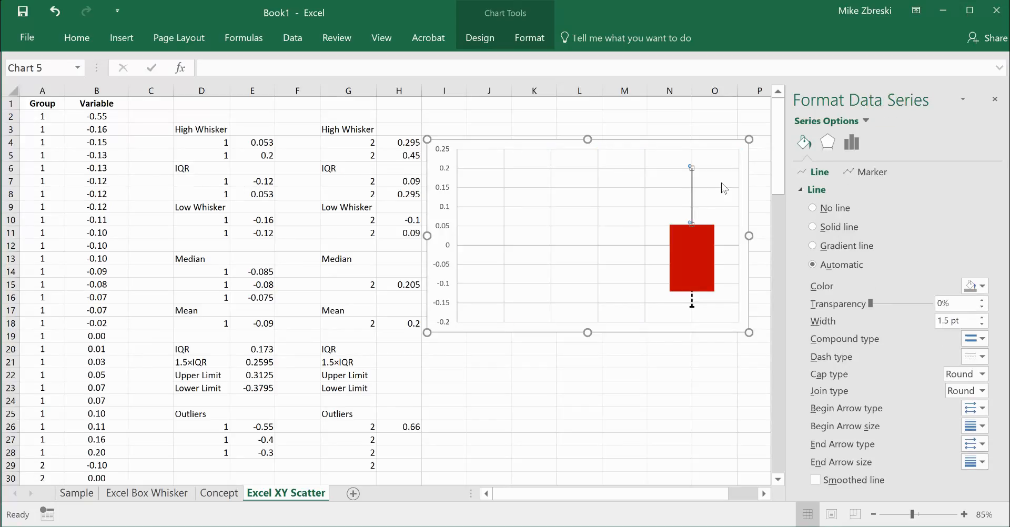
click(818, 227)
click(982, 357)
click(968, 390)
- Set the High Whisker1 markers to the built-in long dash type with a solid black fill
click(867, 171)
click(842, 189)
click(812, 244)
click(858, 262)
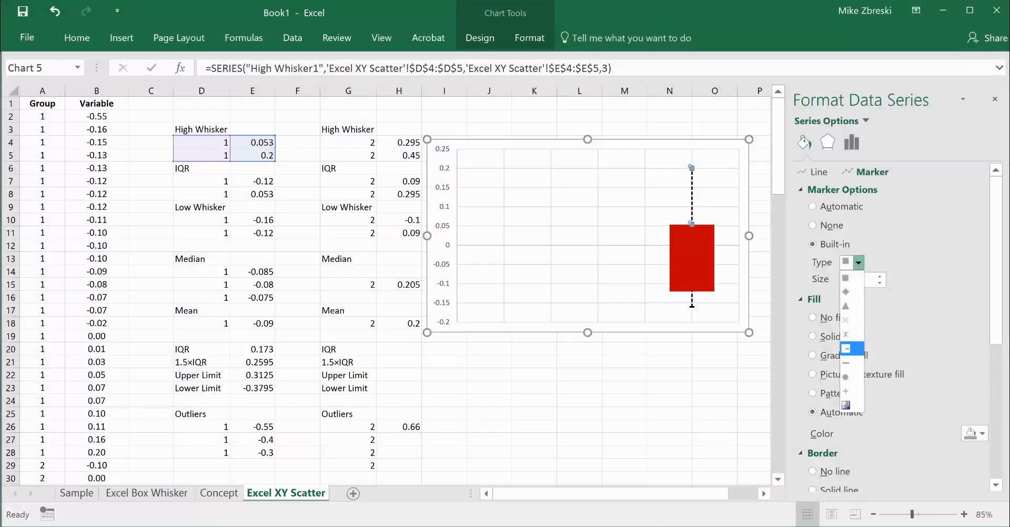
click(846, 362)
click(842, 336)
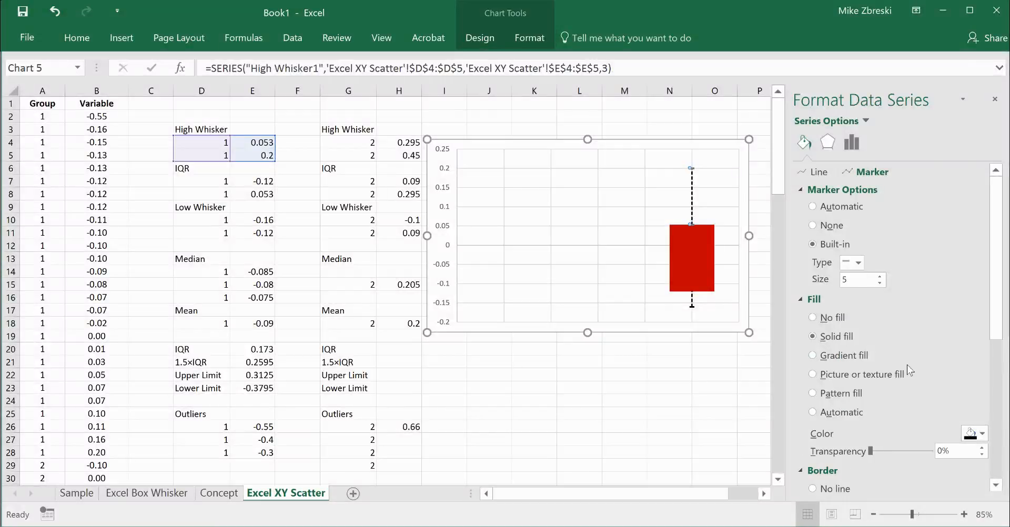
scroll(878, 425, down, 3)
scroll(836, 383, up, 3)
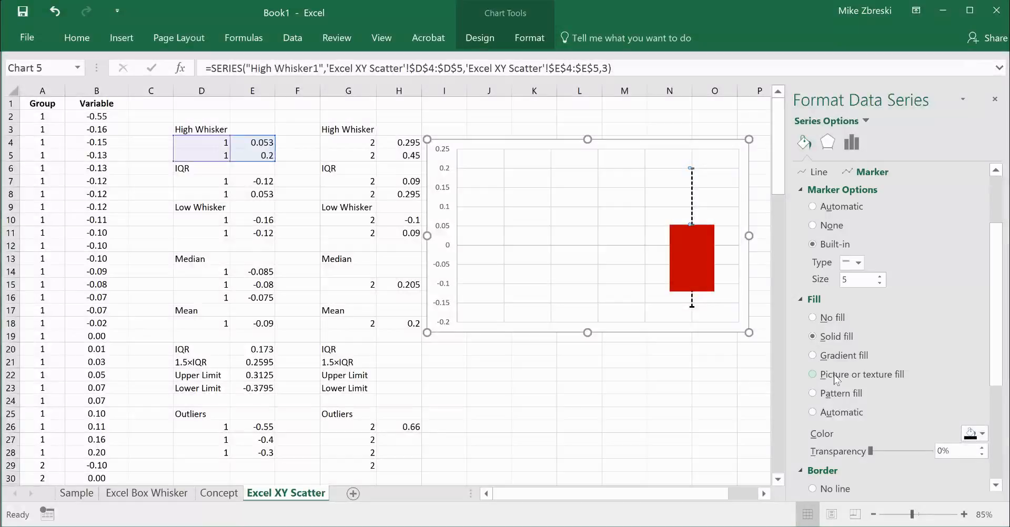
- Set the marker of only the lower High Whisker1 point, where the whisker meets the box, to None
click(693, 223)
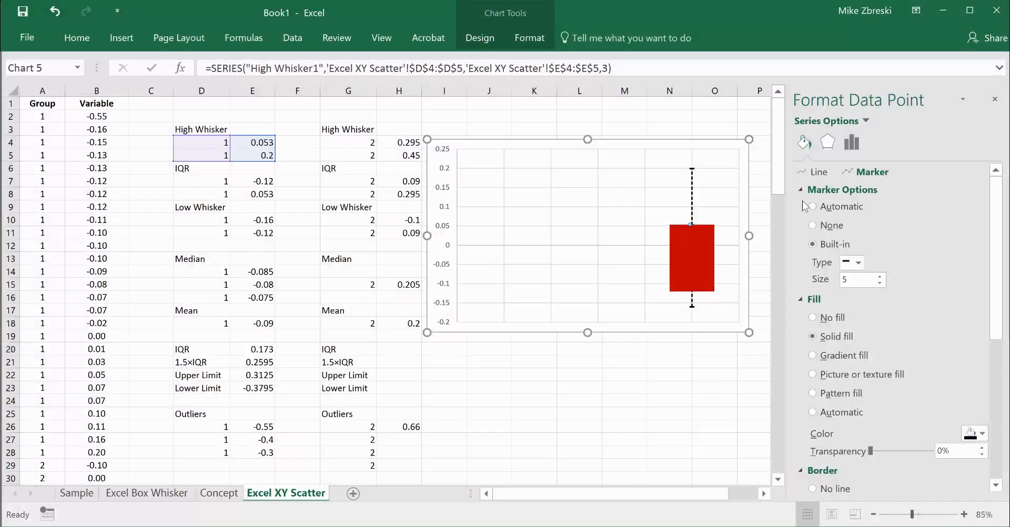
click(813, 225)
click(706, 390)
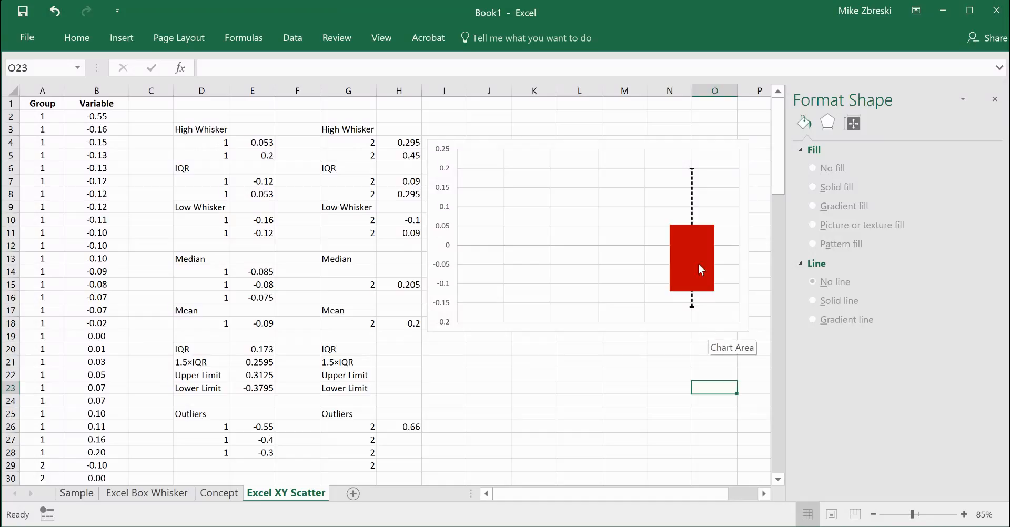
- Add a series named Median1 with X value D15 and Y value E15 to the chart
click(576, 216)
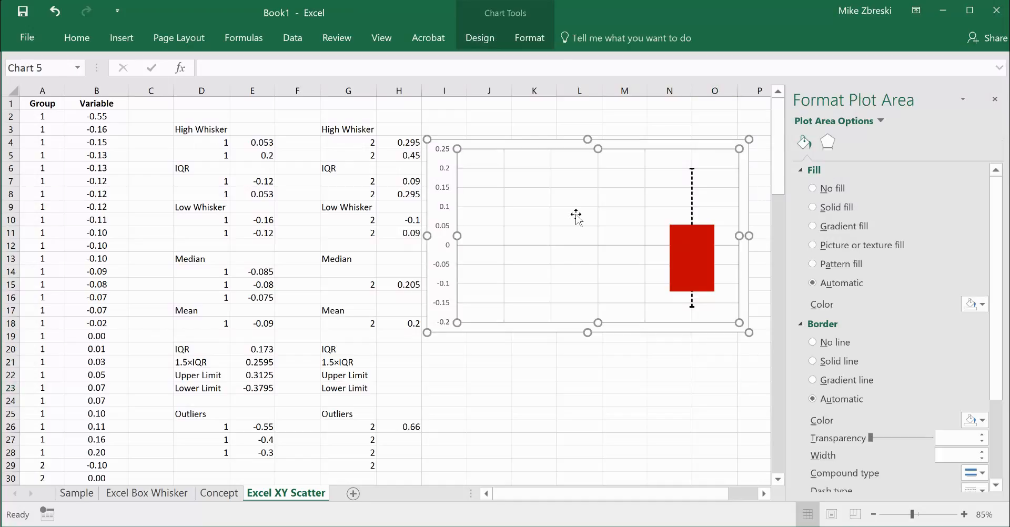
click(485, 42)
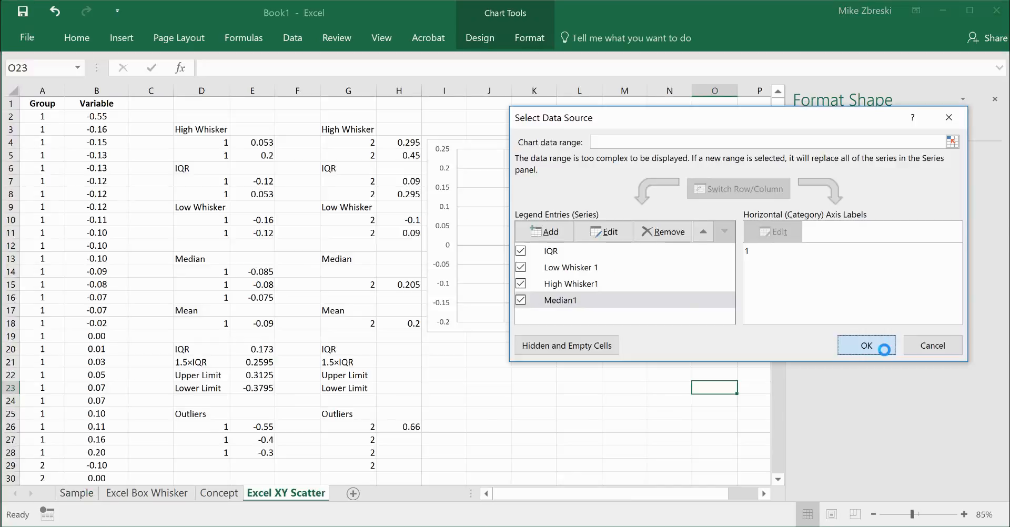
click(873, 345)
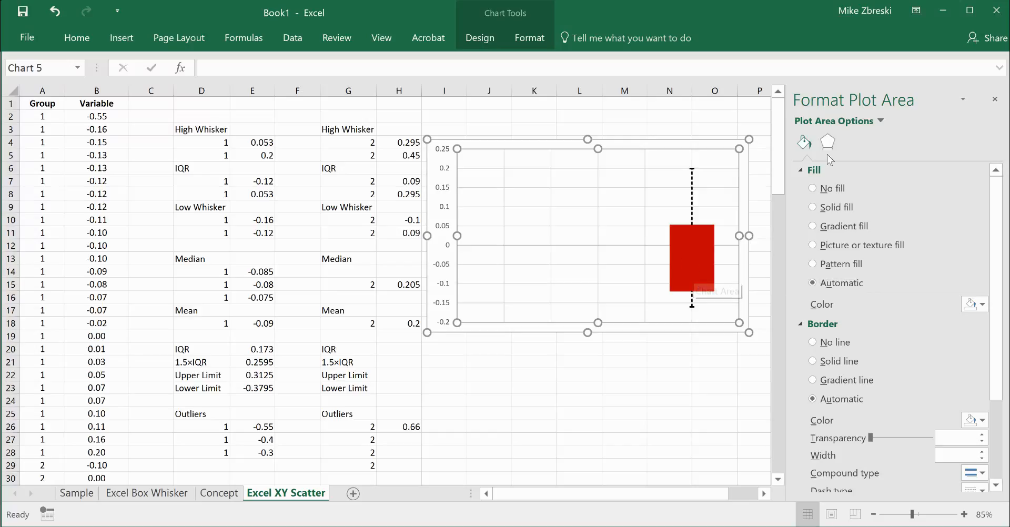
- Select the Median1 series and set its marker to the built-in long dash type
click(880, 121)
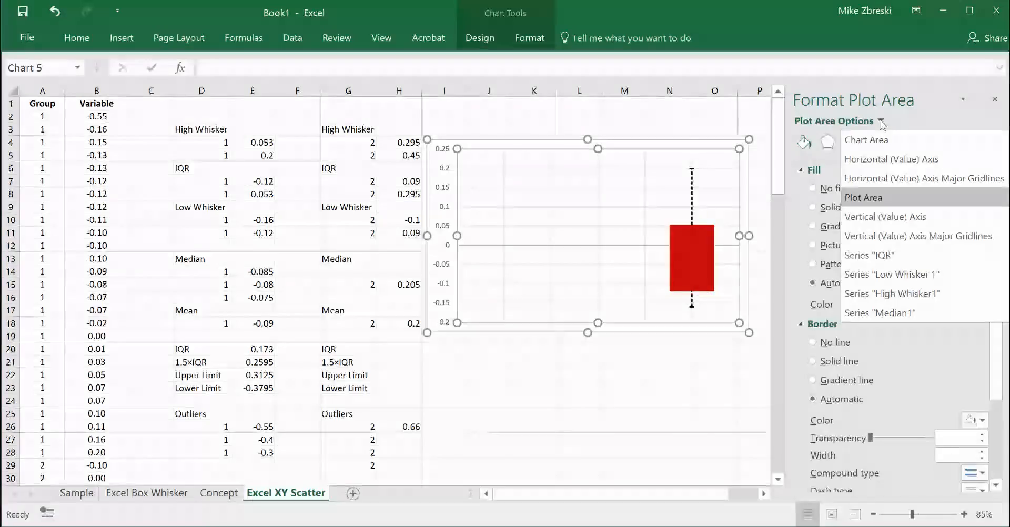
click(879, 313)
click(872, 172)
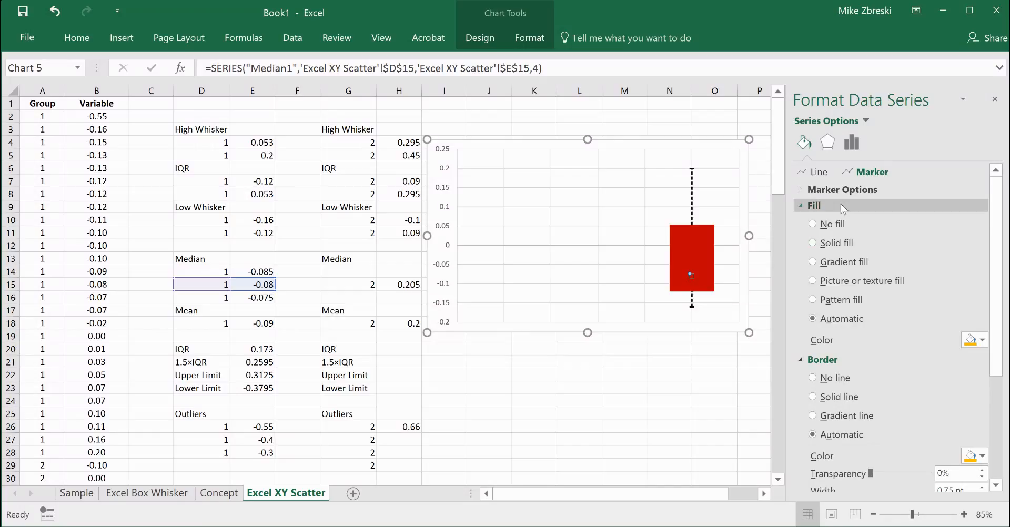
click(807, 190)
click(813, 245)
click(858, 263)
click(846, 363)
- Give the Median1 marker a solid black fill
click(982, 434)
click(919, 325)
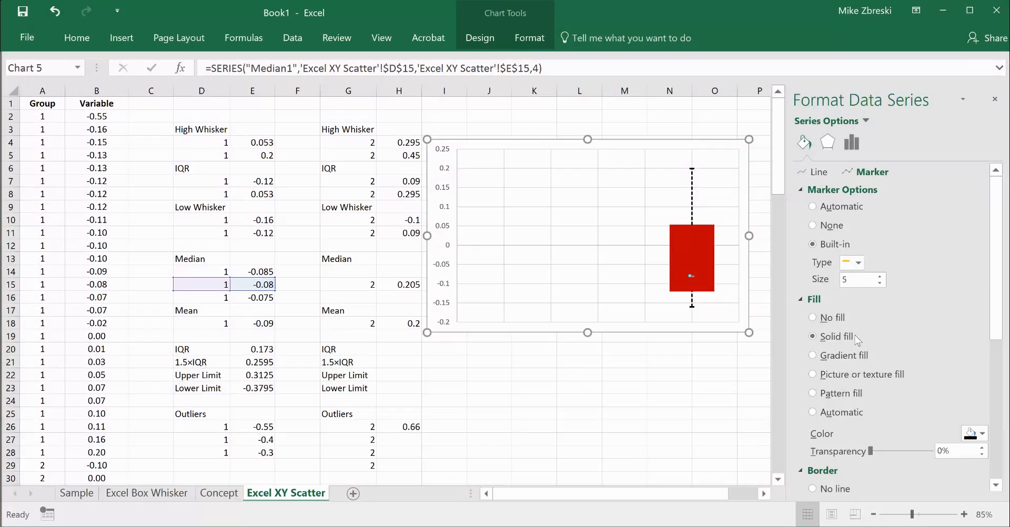
scroll(885, 413, down, 3)
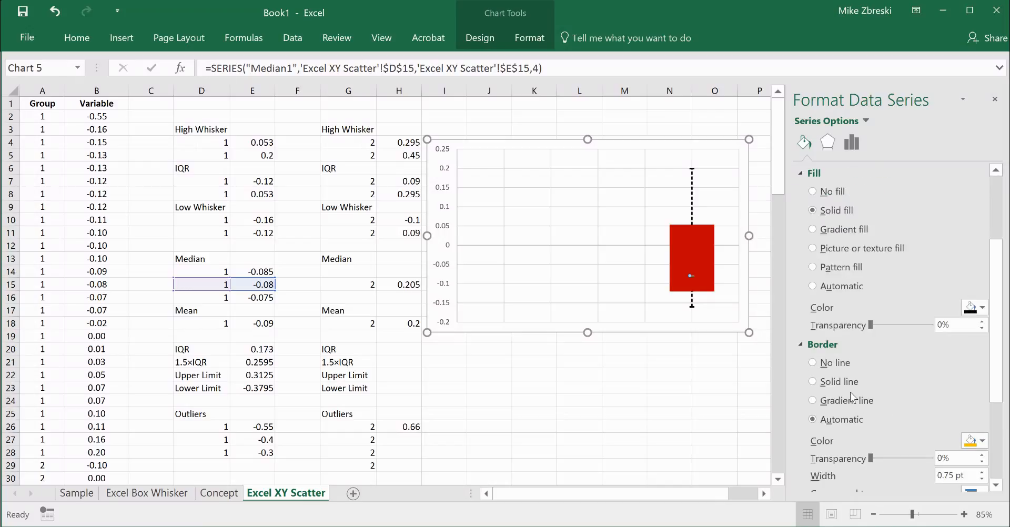
click(701, 413)
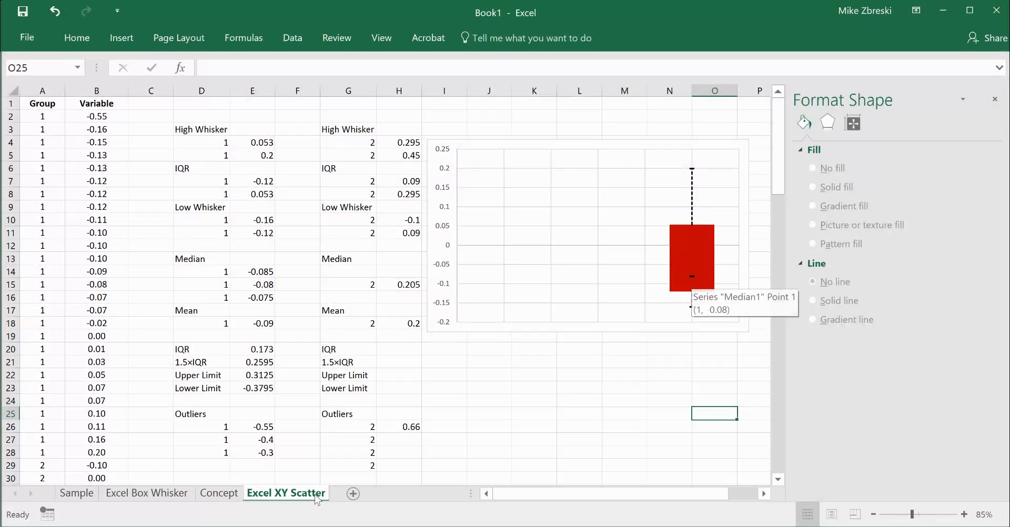
- Following the Sample sheet's median lines, draw a straight horizontal line across the full width of the red box at the median marker
click(76, 493)
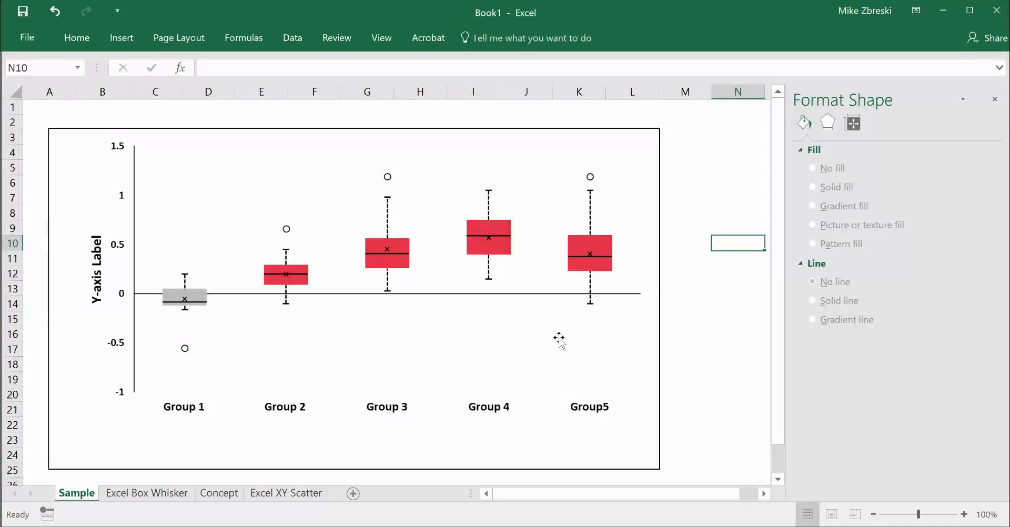
click(277, 493)
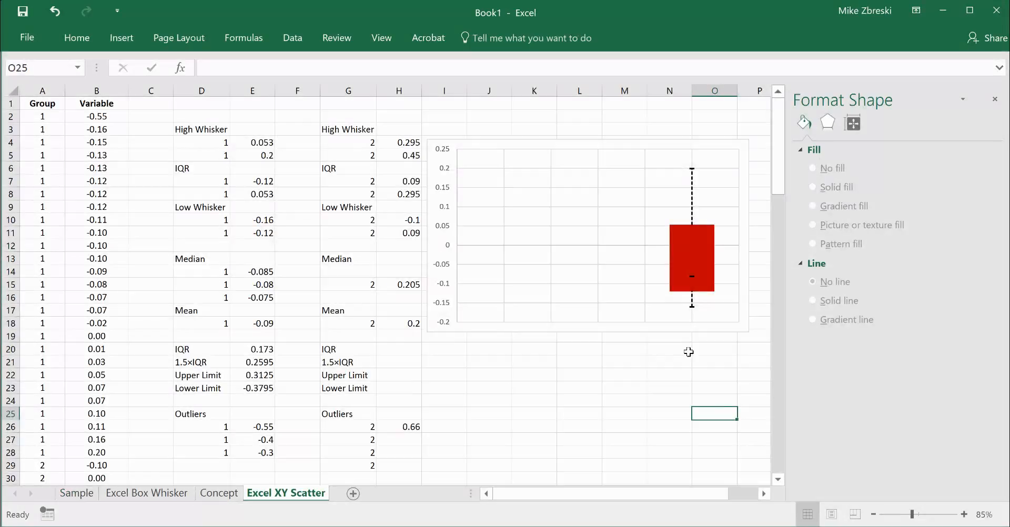
click(119, 38)
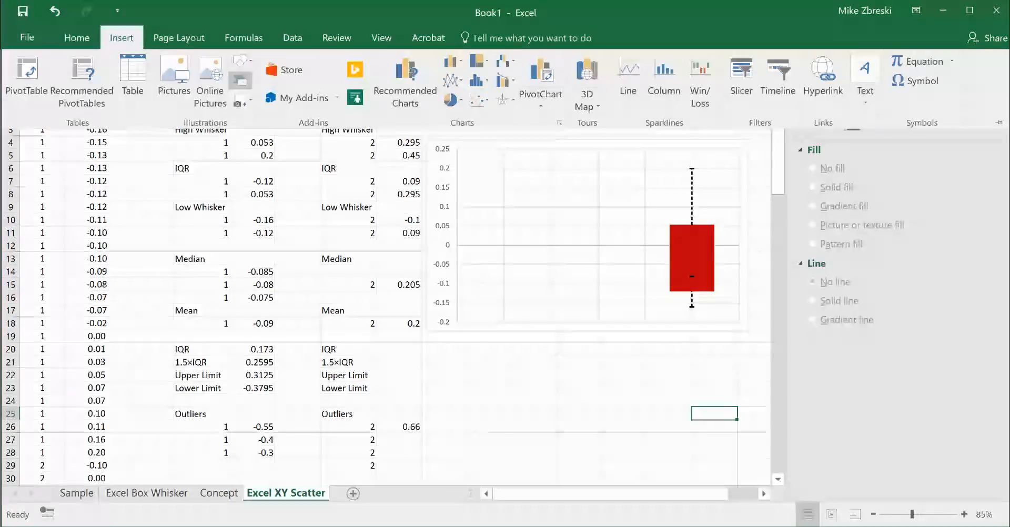
click(241, 61)
click(252, 95)
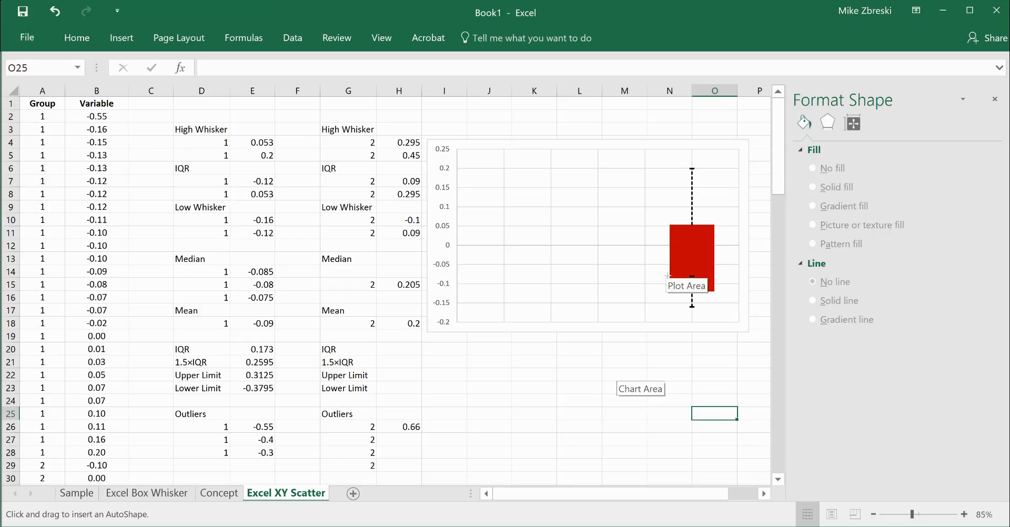
drag(668, 276, 715, 277)
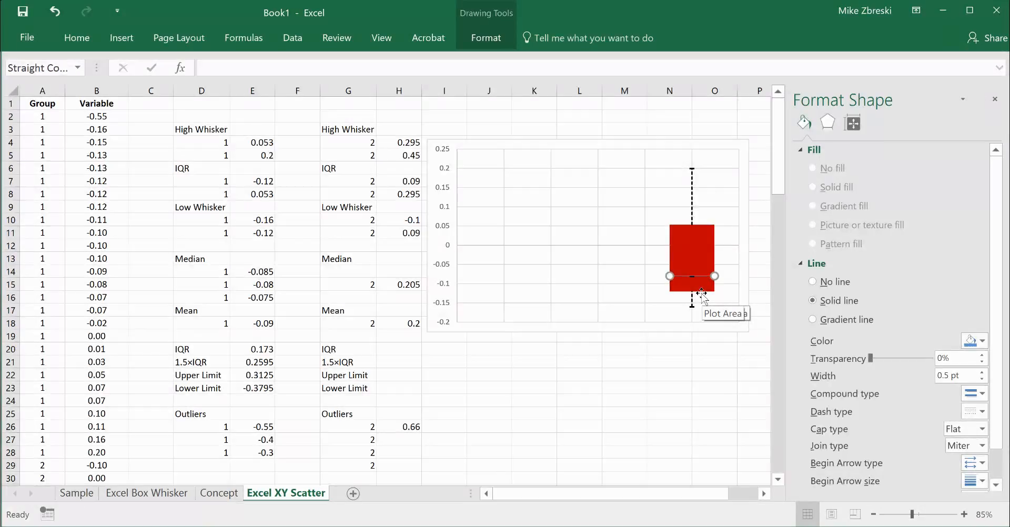
key(Down)
click(702, 399)
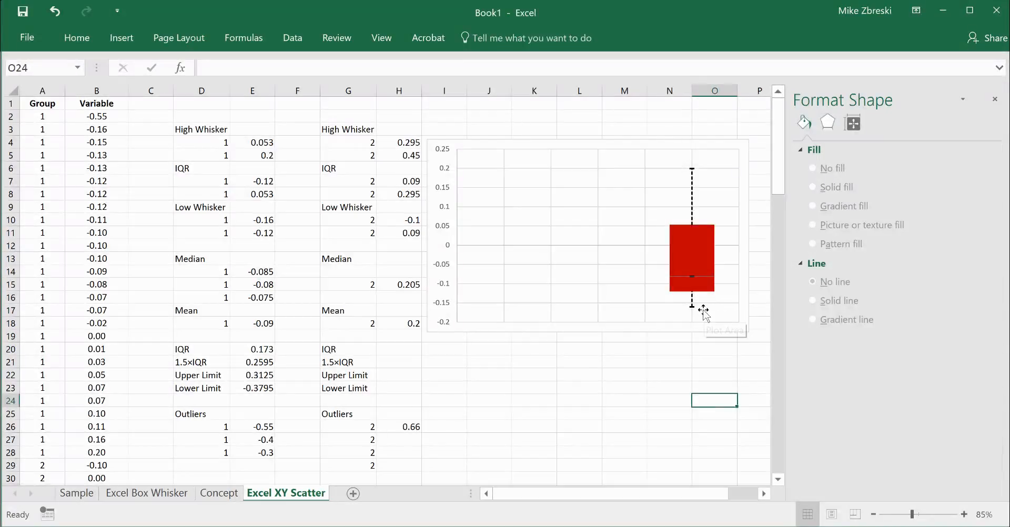
- Delete the straight line drawn across the red box at the median marker
click(706, 277)
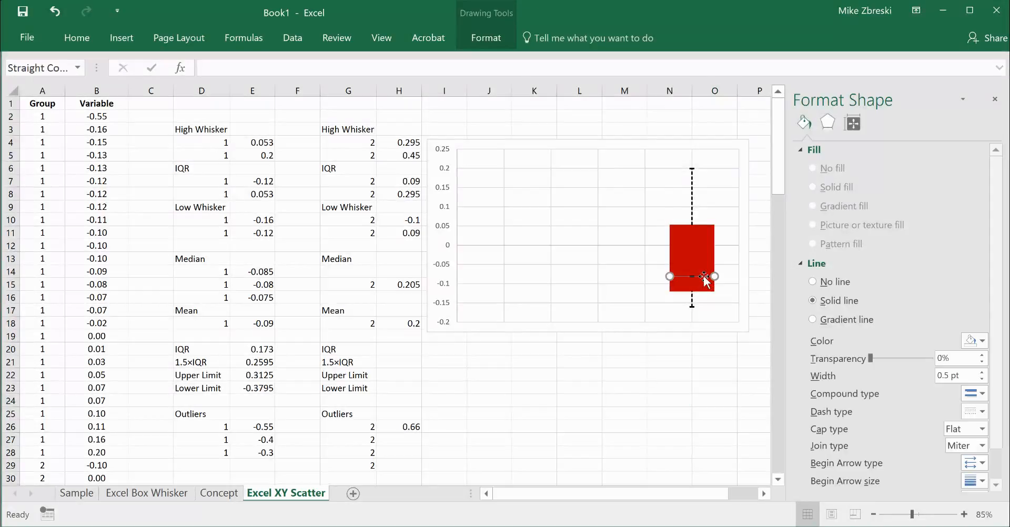
click(739, 396)
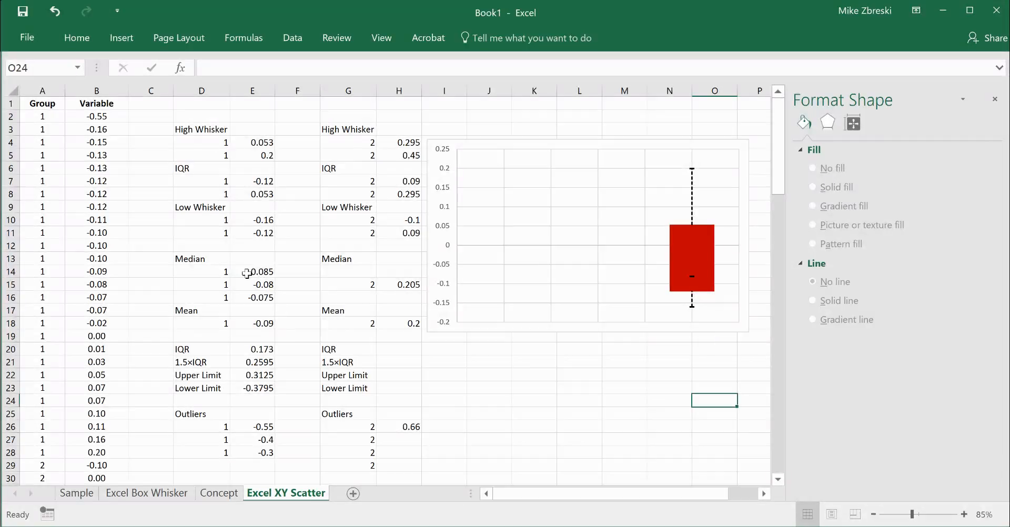
- Extend the Median1 series to use X values D14:D16 and Y values E14:E16
drag(253, 271, 258, 297)
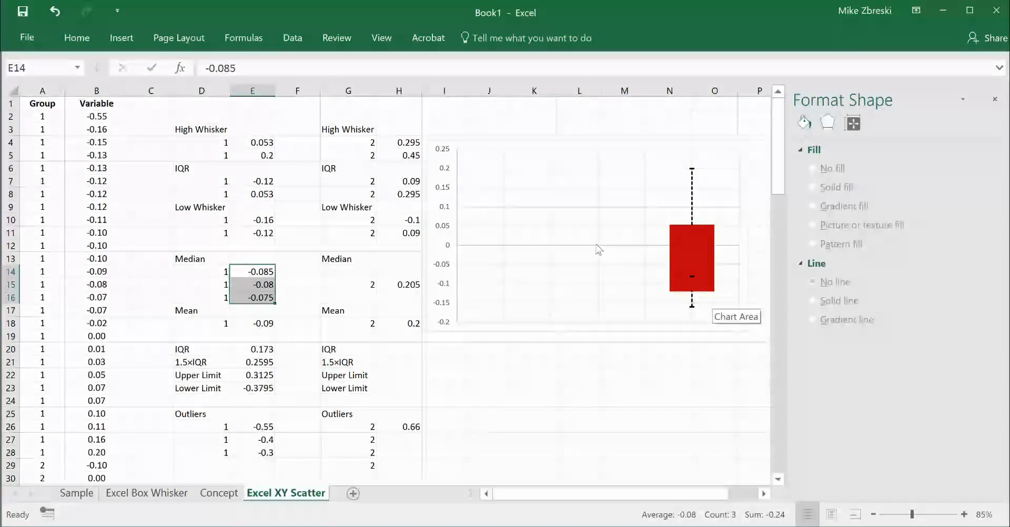
click(498, 223)
click(479, 38)
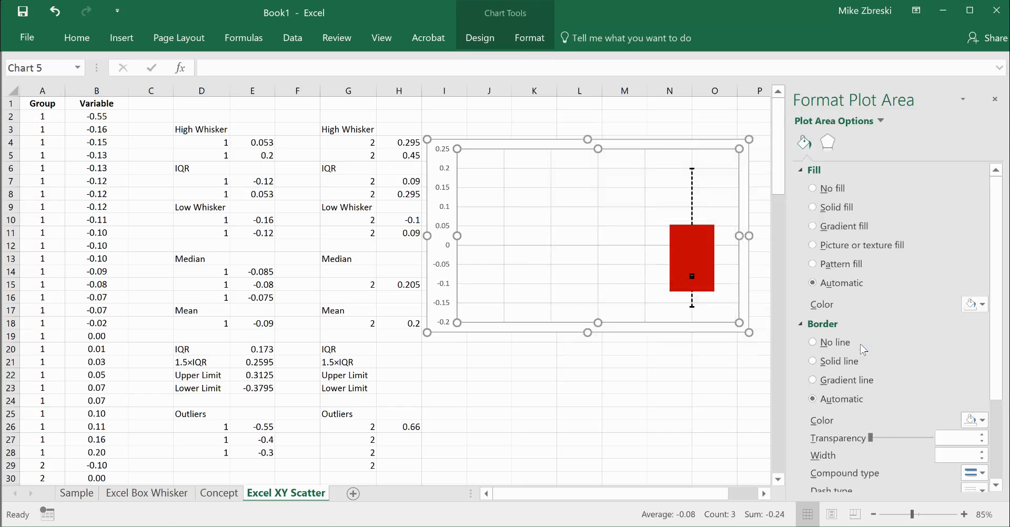
click(564, 375)
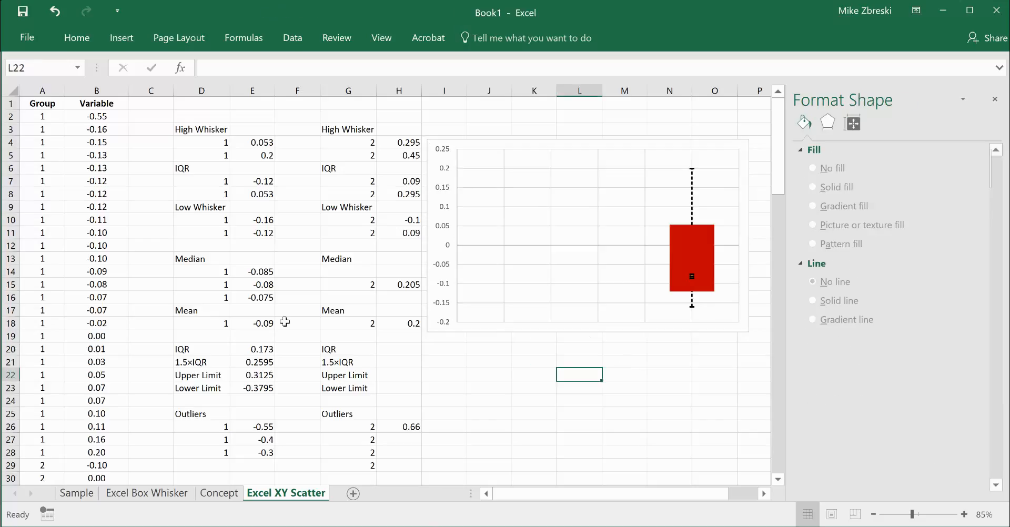
click(263, 285)
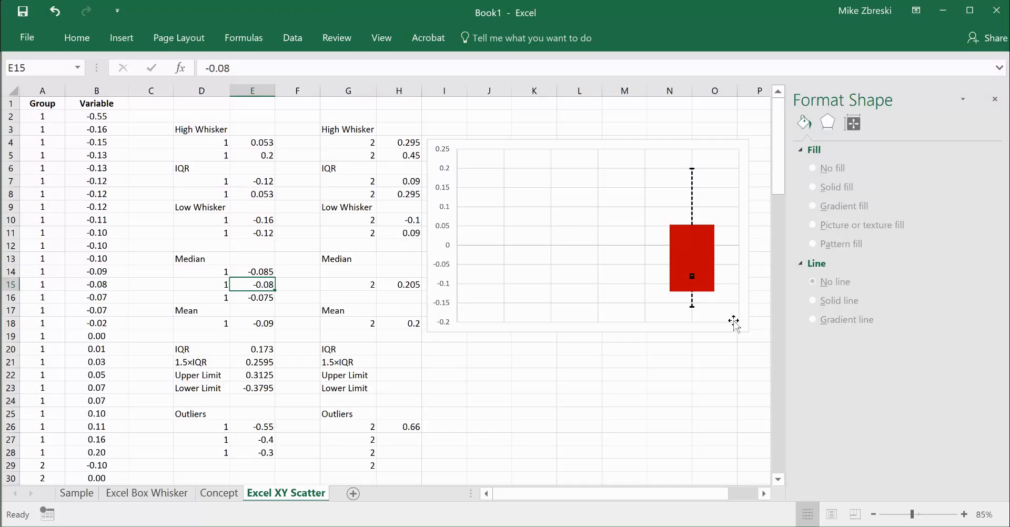
- Remove the markers from the Median1 series and give it a solid black line
mouse_move(693, 279)
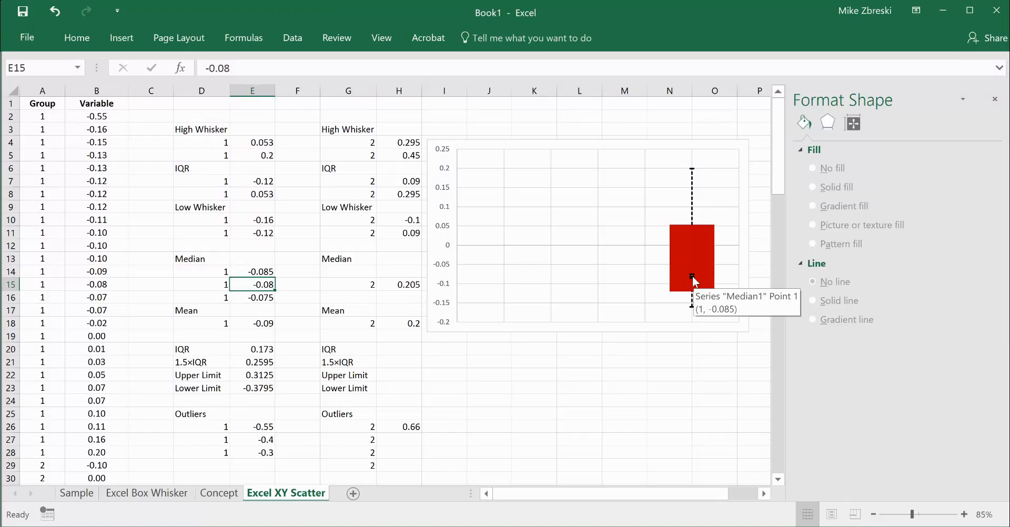
click(693, 279)
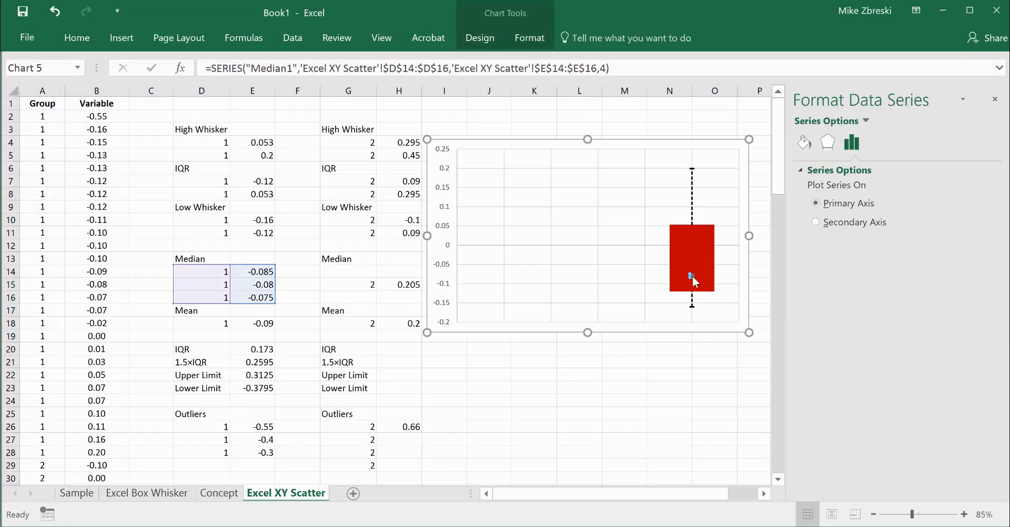
click(803, 142)
click(865, 173)
click(798, 191)
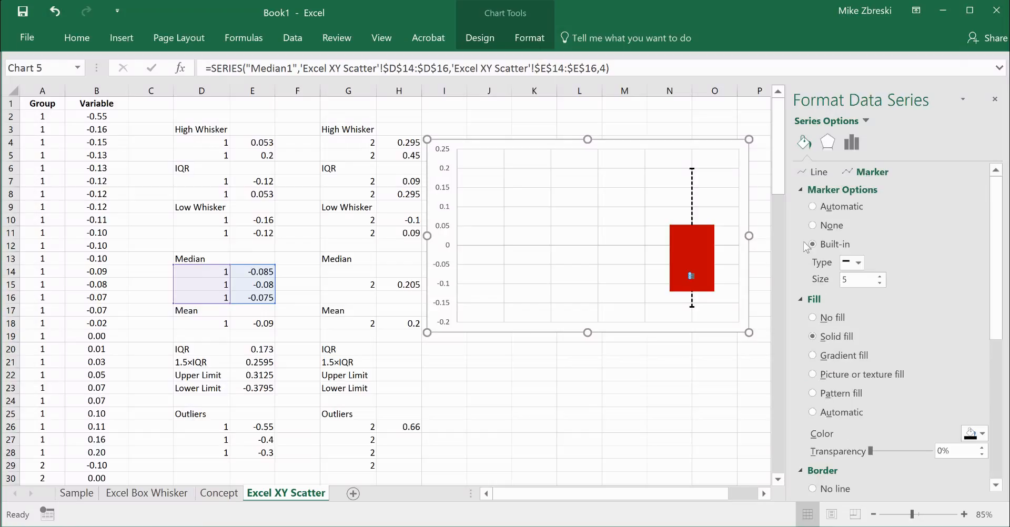
click(813, 226)
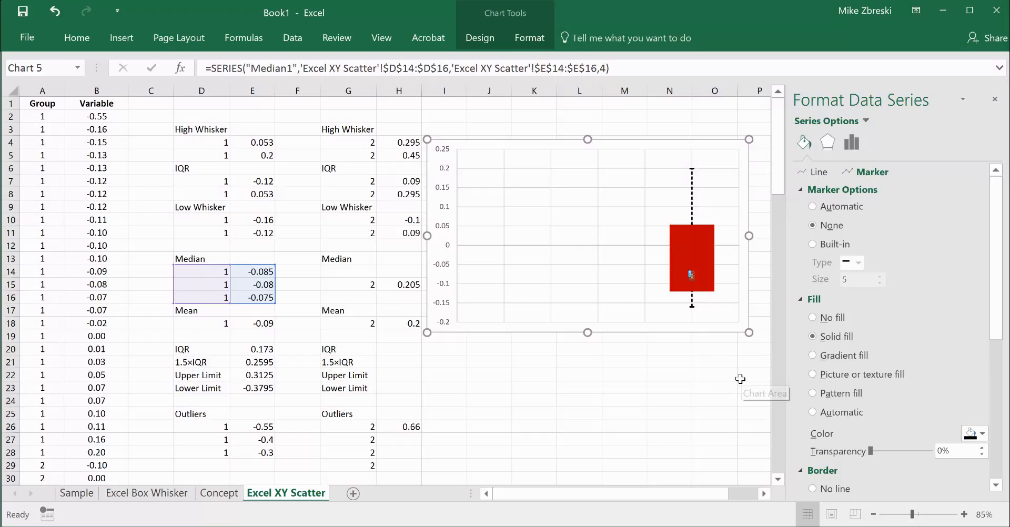
click(819, 173)
click(814, 227)
click(686, 410)
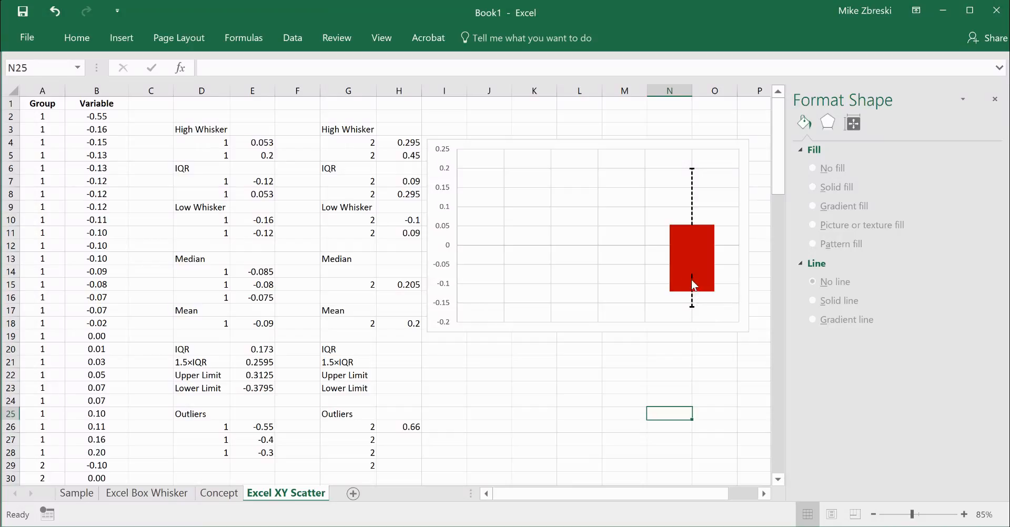
- Set the Median1 line width to 50 pt with a flat cap
click(693, 280)
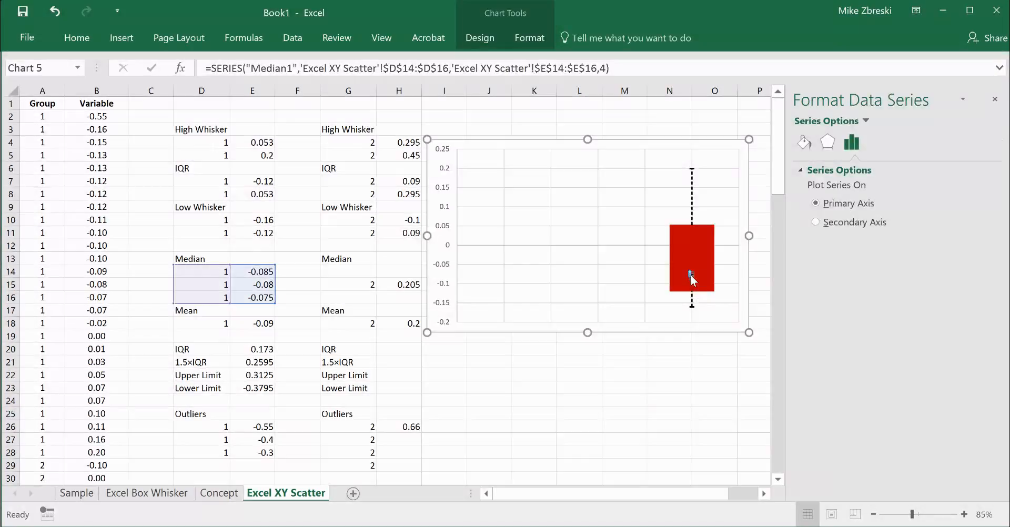
click(803, 142)
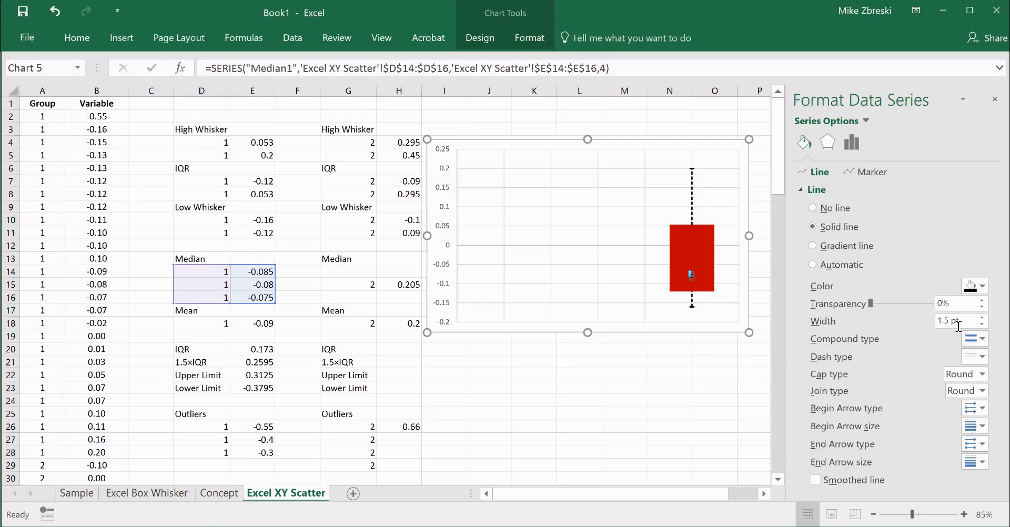
drag(958, 322, 918, 325)
text(50)
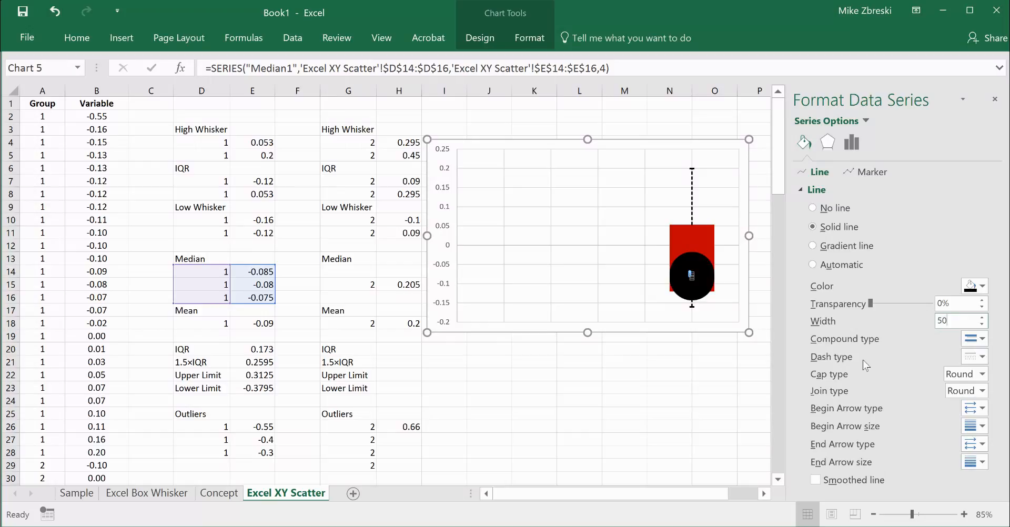
click(982, 374)
click(966, 417)
click(668, 413)
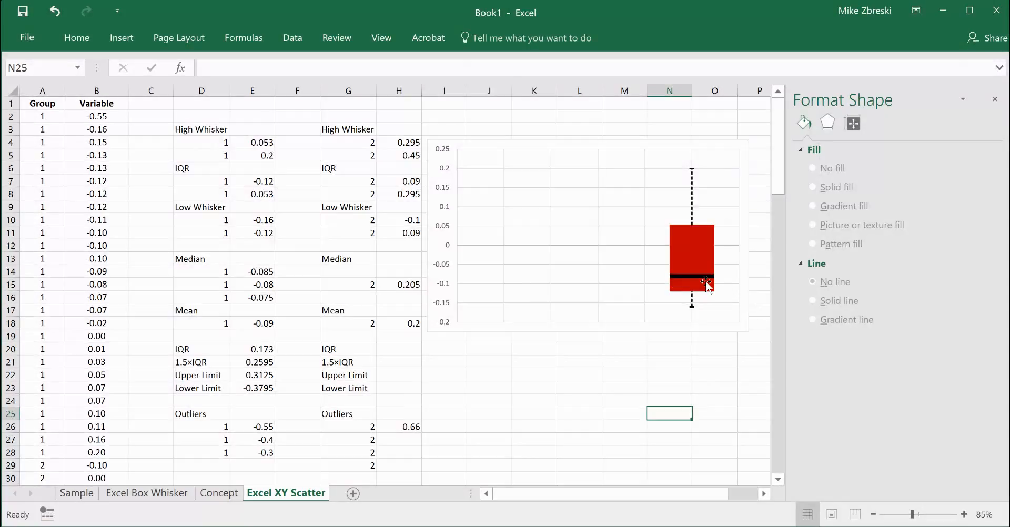
- Change the group 1 median values to -0.088 in E14 and -0.078 in E16
click(268, 272)
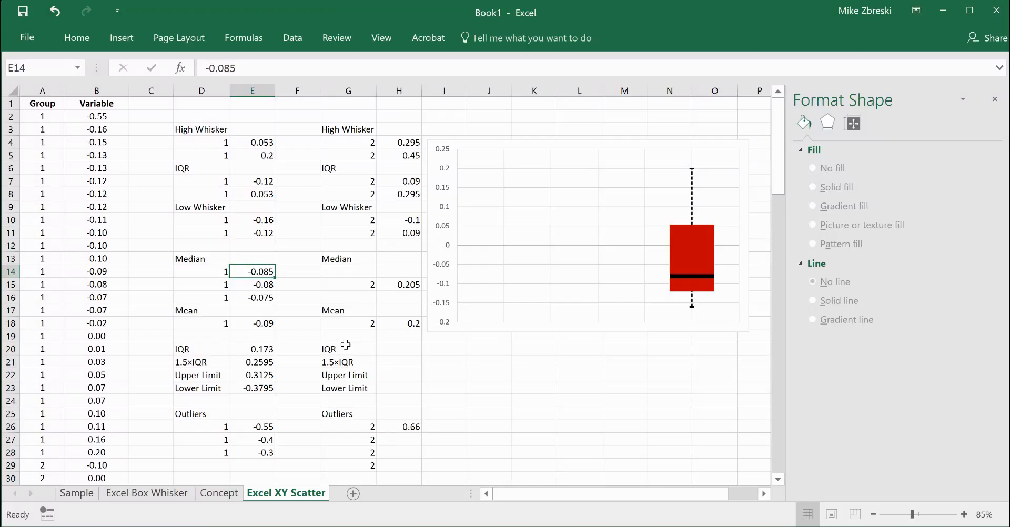
text(-.088)
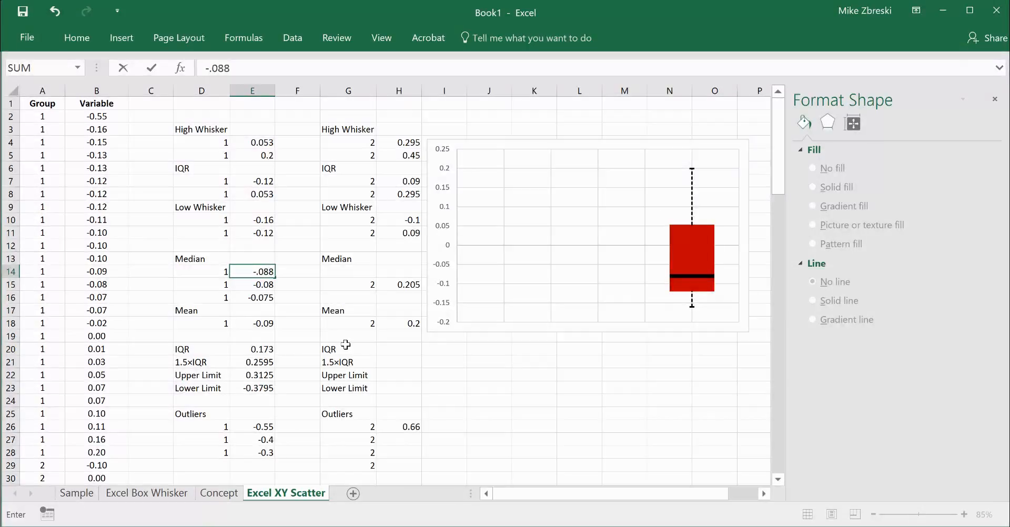
click(259, 298)
text(-)
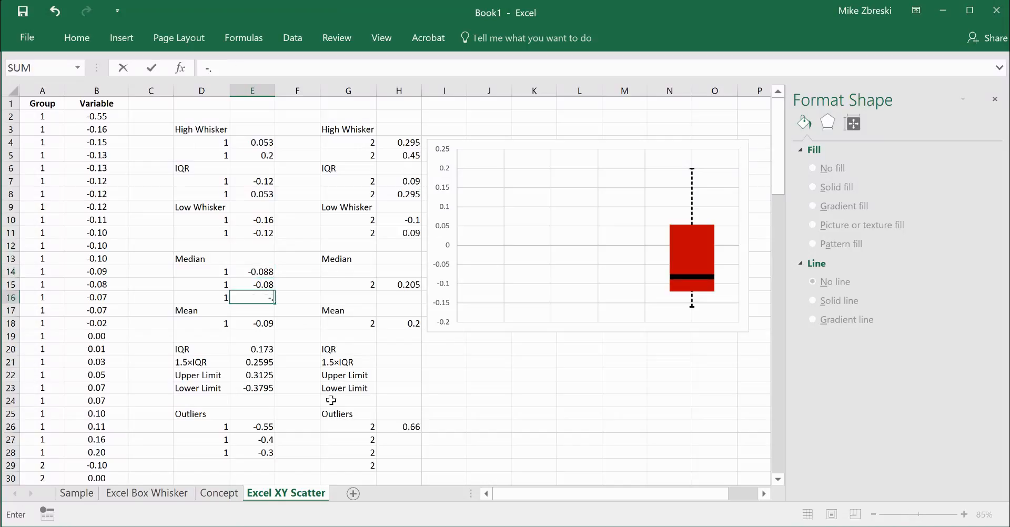
text(.078)
key(Return)
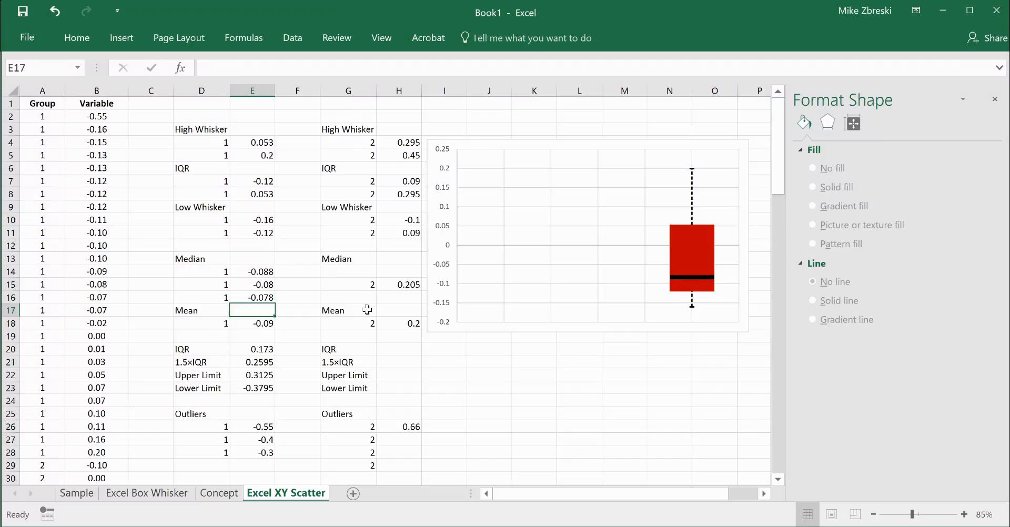
click(681, 371)
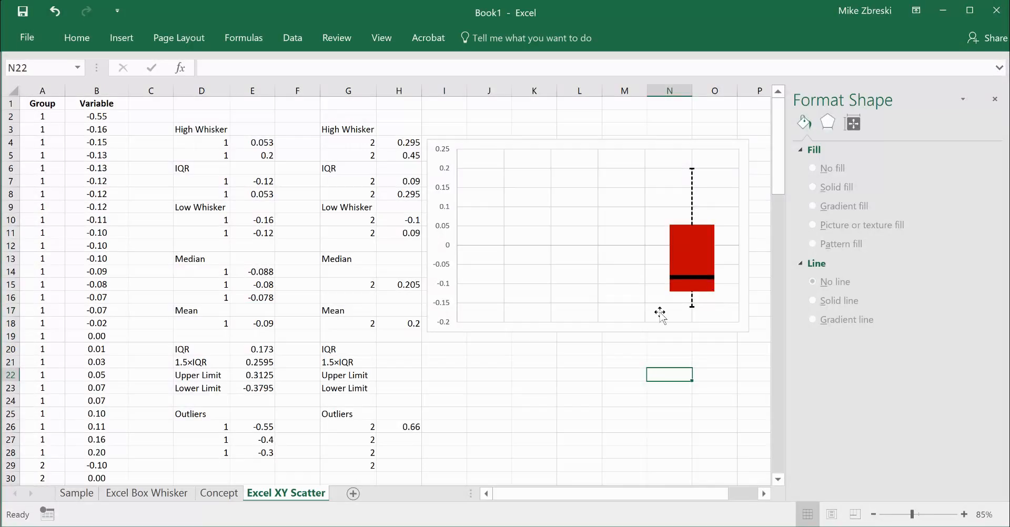
- Set the first group 1 median value in E14 to -0.082 to make the median line thinner
double_click(268, 272)
key(BackSpace)
text(2)
key(Return)
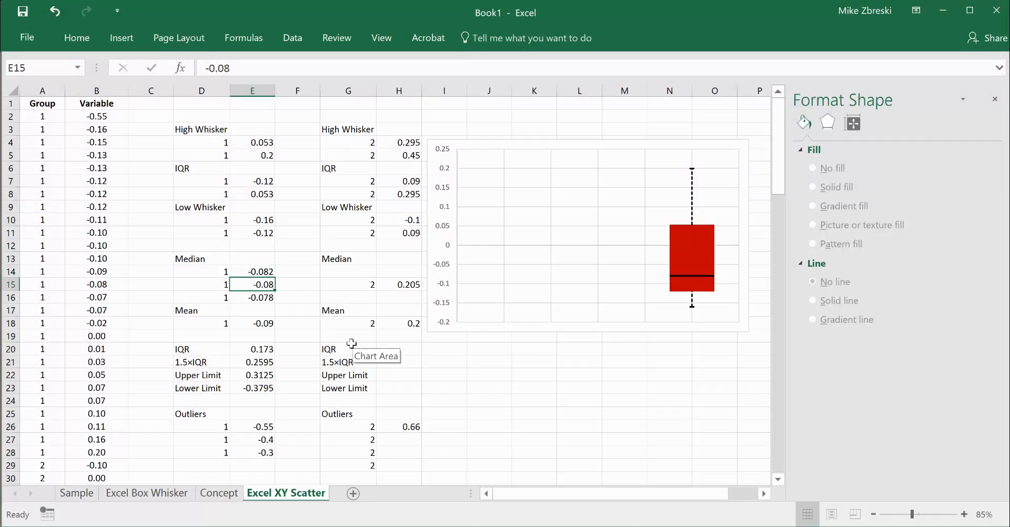
click(616, 365)
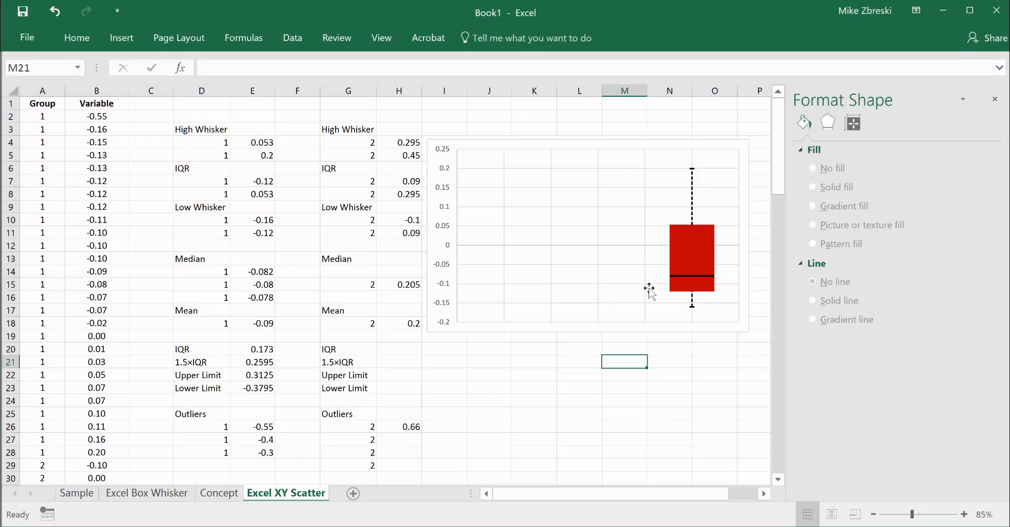
- Add a series named outliers1 to the chart with X values D26:D28 and Y values E26:E28
mouse_move(695, 281)
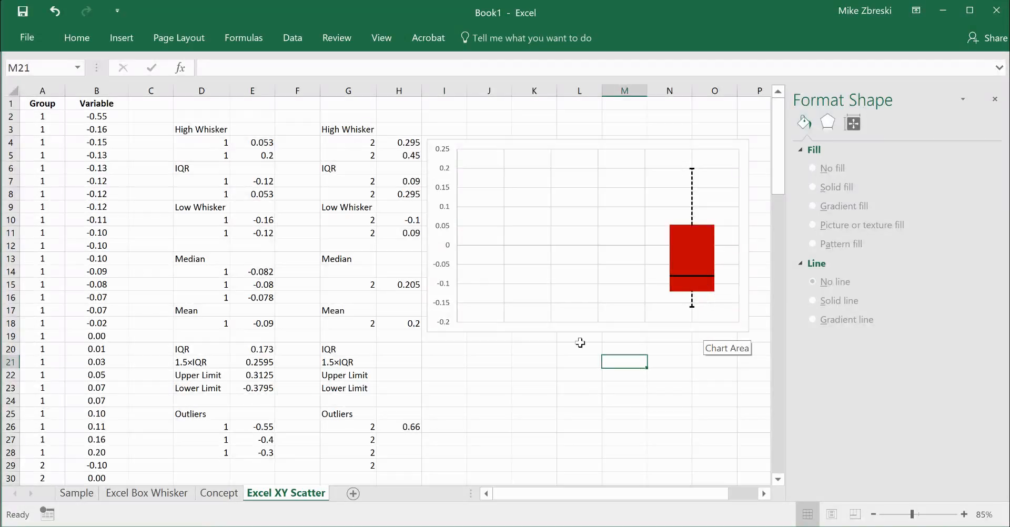
click(575, 202)
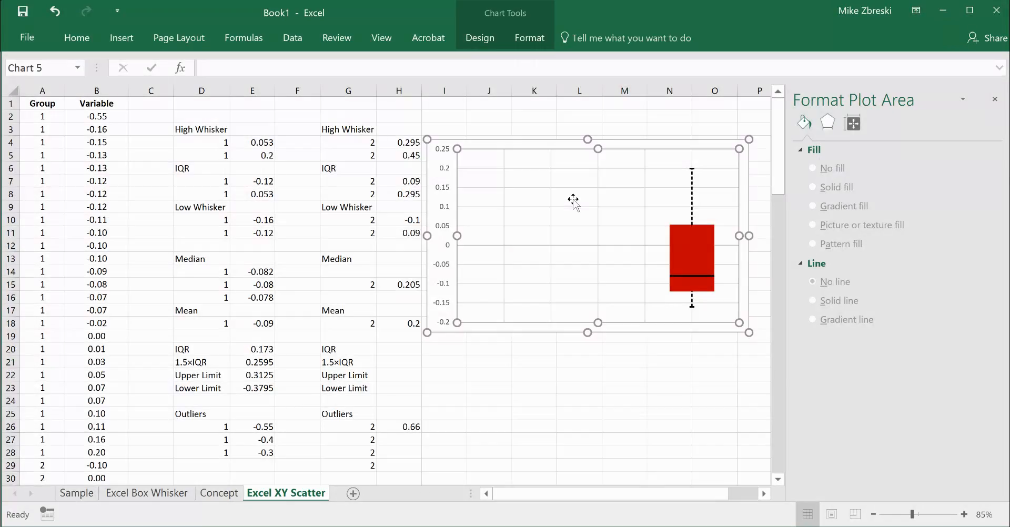
click(475, 40)
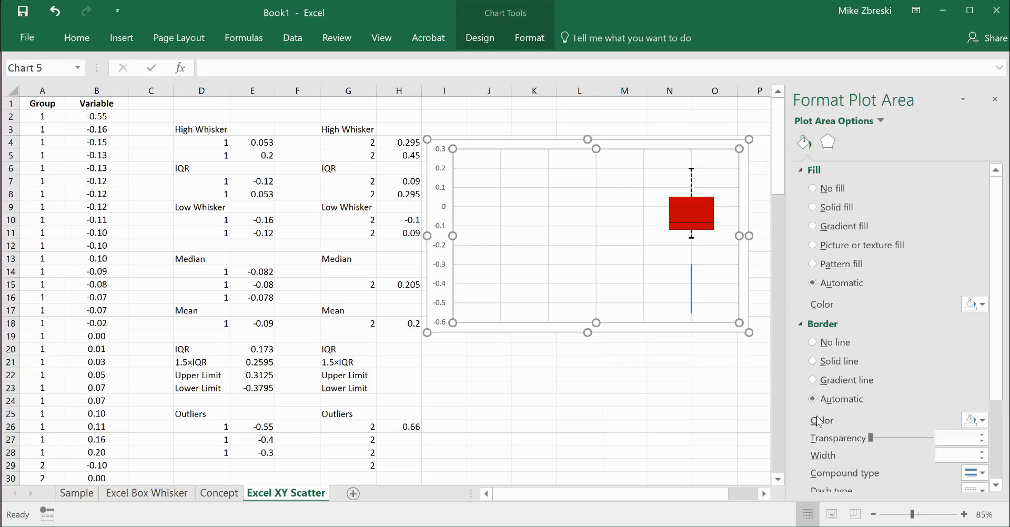
- Select the outliers1 series and remove its connecting line
click(691, 292)
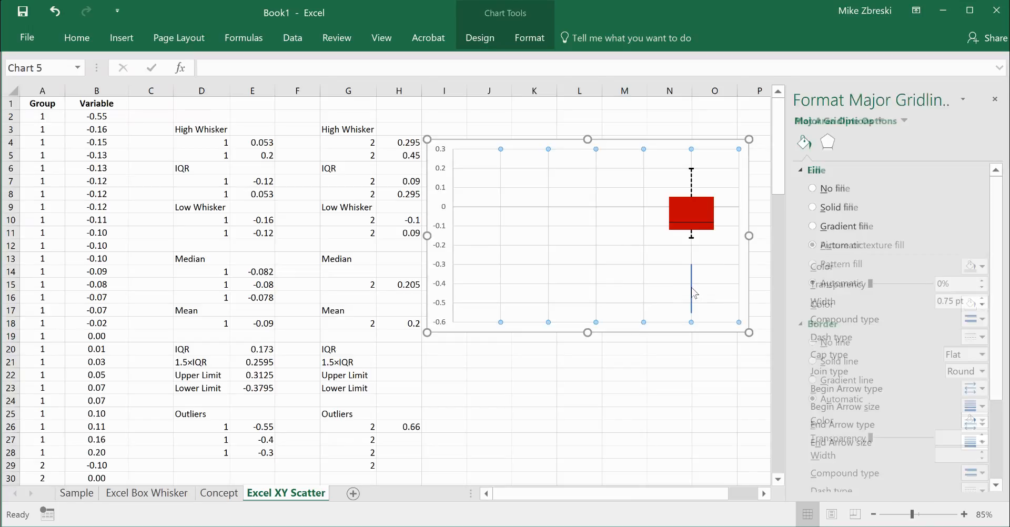
click(692, 292)
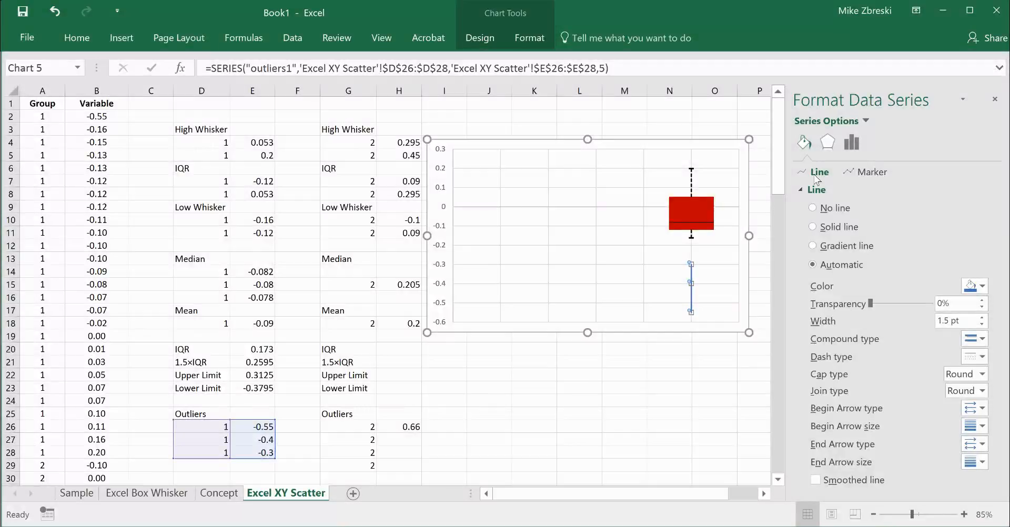
click(812, 226)
click(813, 208)
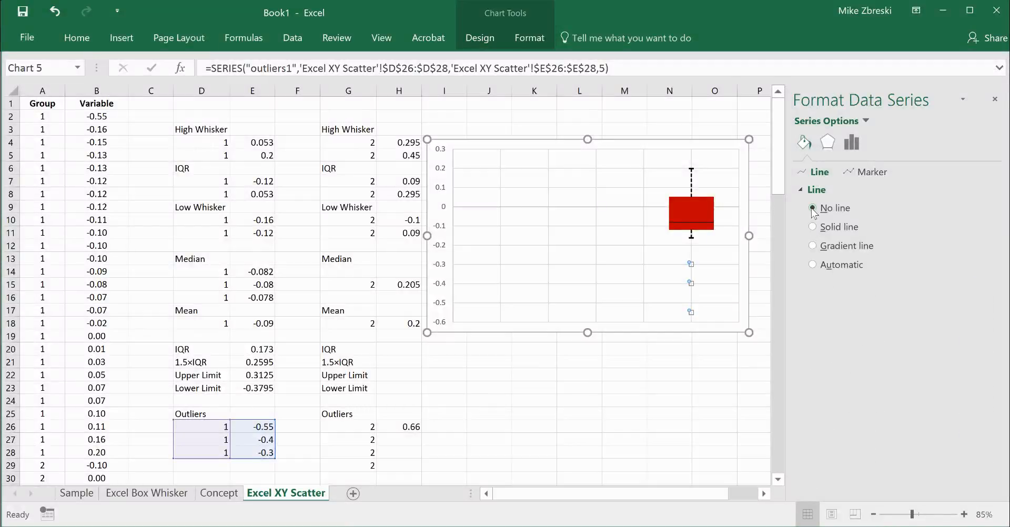
- Give the outliers1 series built-in circle markers
click(854, 174)
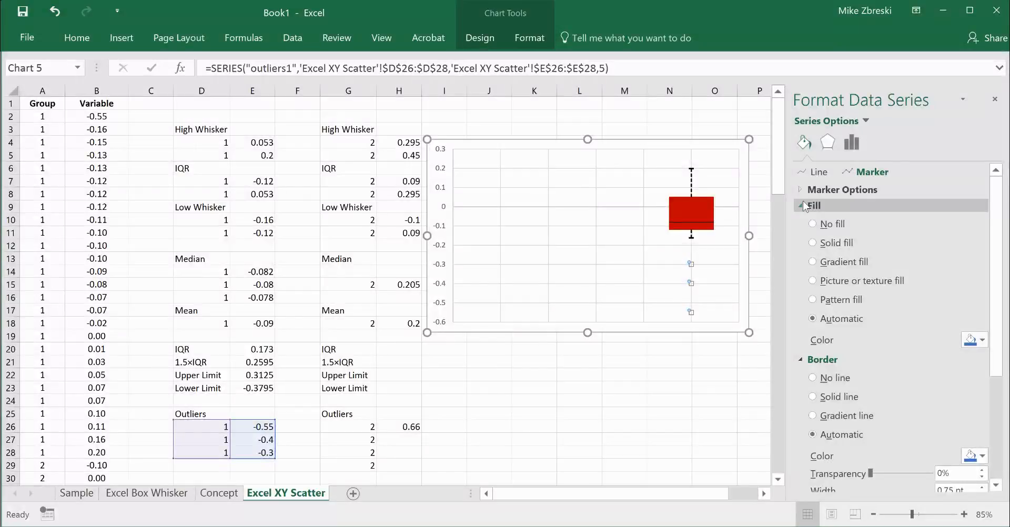
click(842, 189)
click(813, 244)
click(859, 262)
click(845, 376)
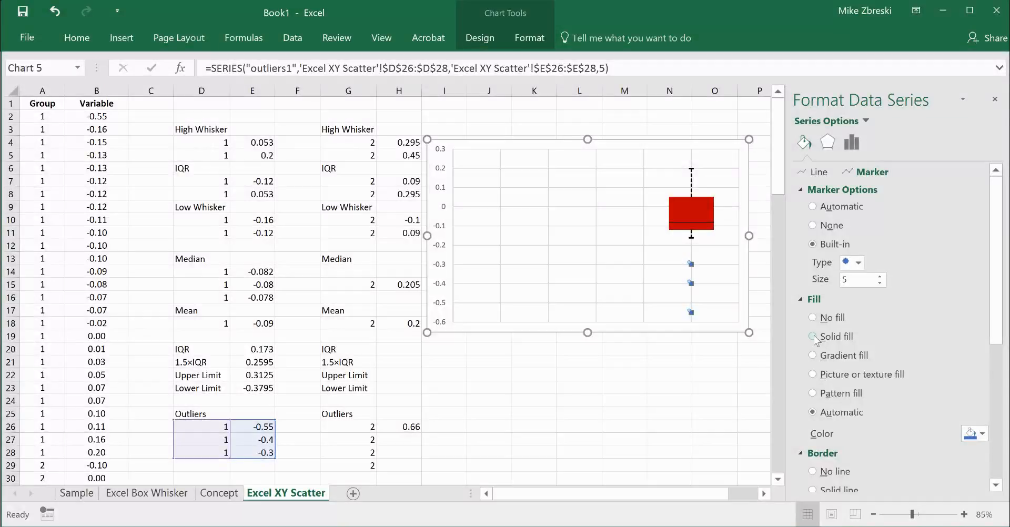
- Set the outliers1 markers to no fill with a solid black border
click(813, 317)
scroll(831, 355, down, 3)
click(813, 343)
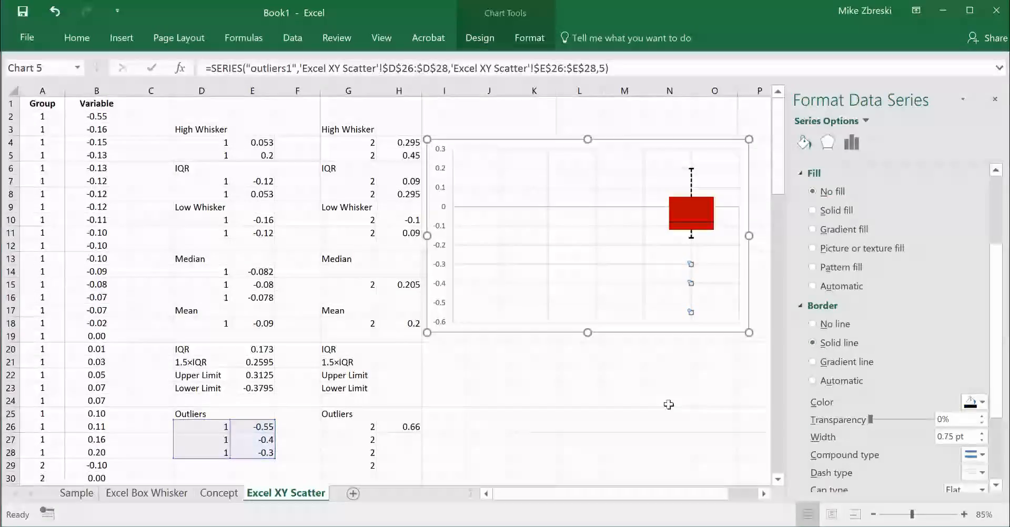
click(684, 387)
- Close the formatting pane, zoom the sheet to 115%, and examine the group 1 plot alongside the data columns D:E and G:H
click(994, 105)
ctrl+scroll(778, 305, up, 2)
drag(773, 492, 798, 491)
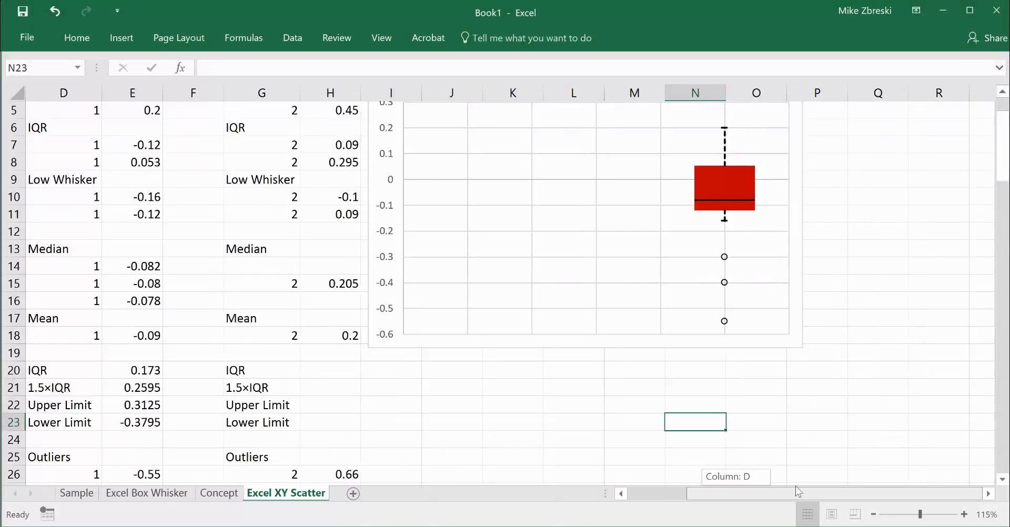
drag(1004, 158, 1004, 149)
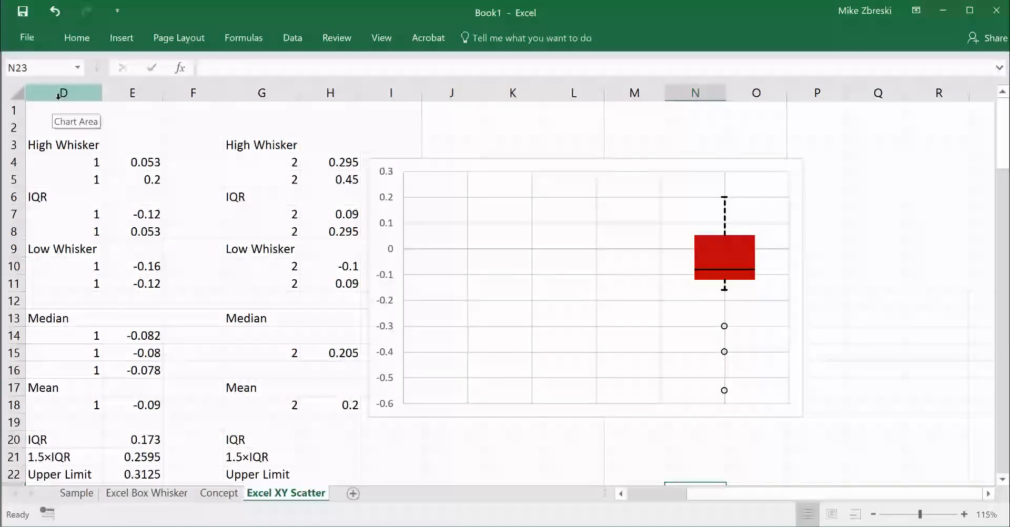
drag(63, 92, 116, 189)
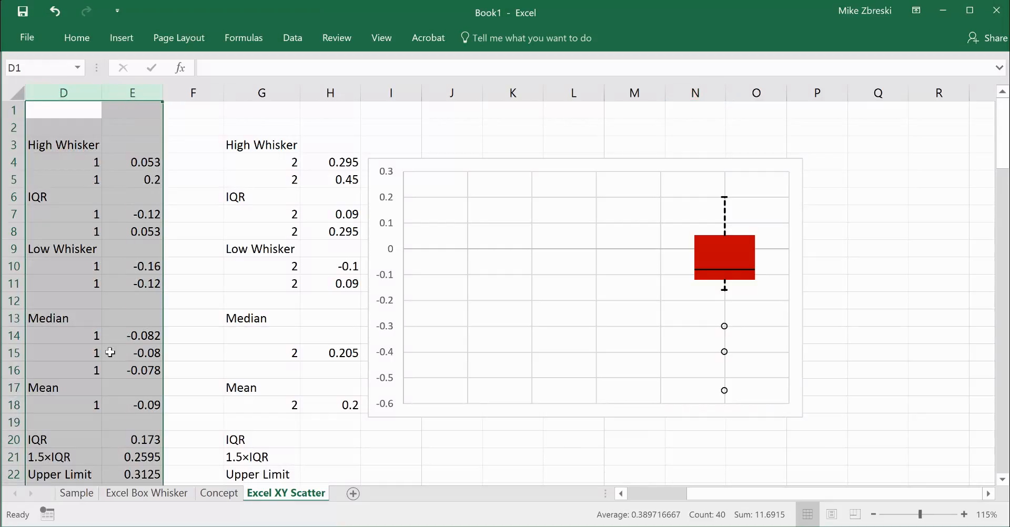
drag(267, 93, 328, 93)
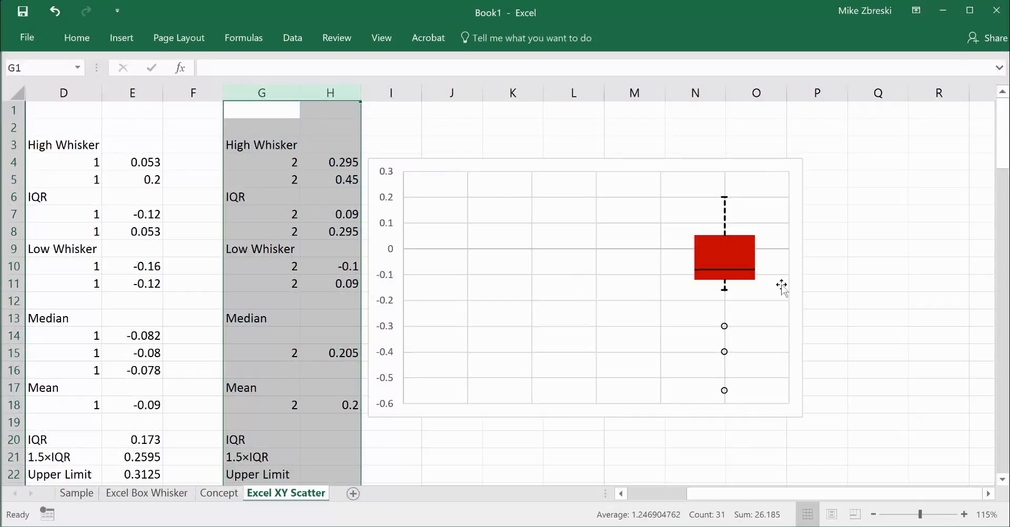
click(882, 266)
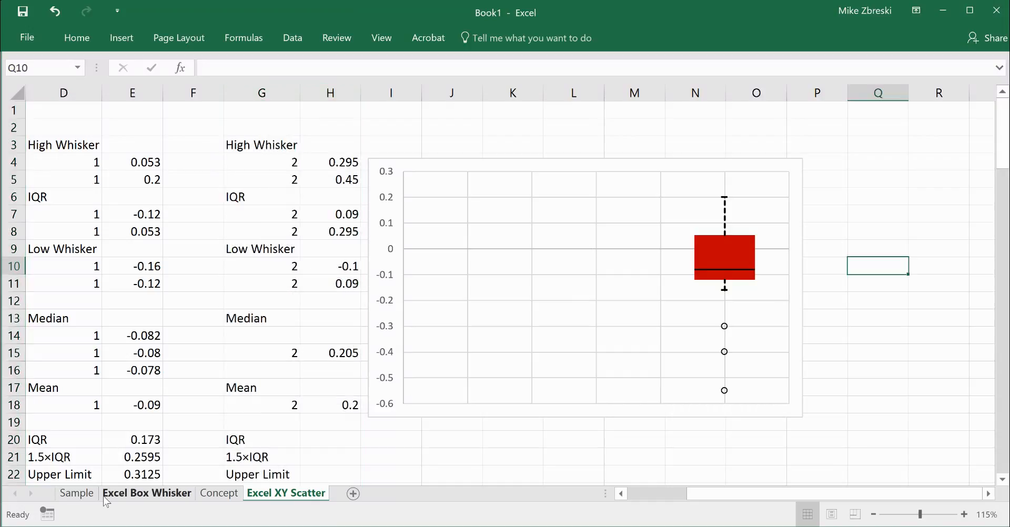
- Compare the charts on the Sample and Excel Box Whisker sheets with the plot on the Excel XY Scatter sheet
click(76, 493)
click(756, 351)
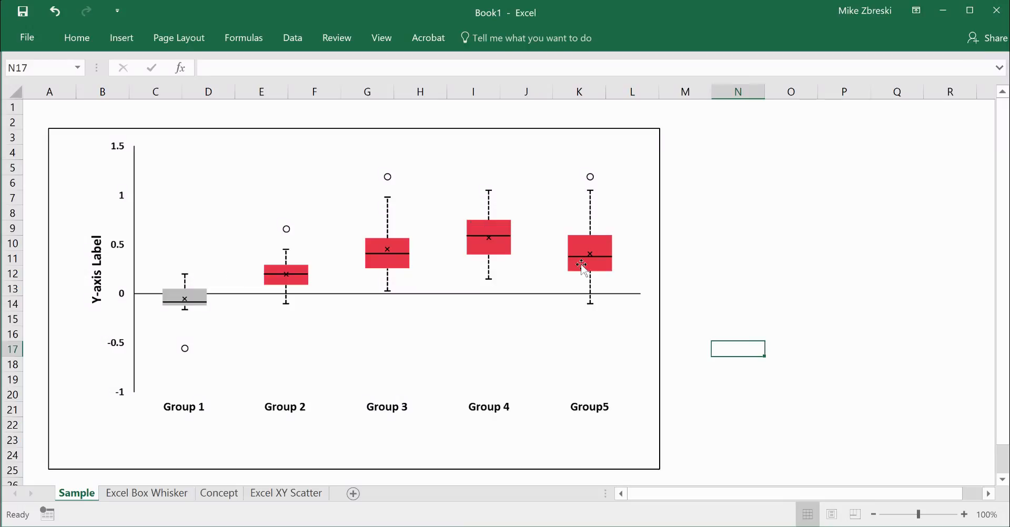
click(152, 493)
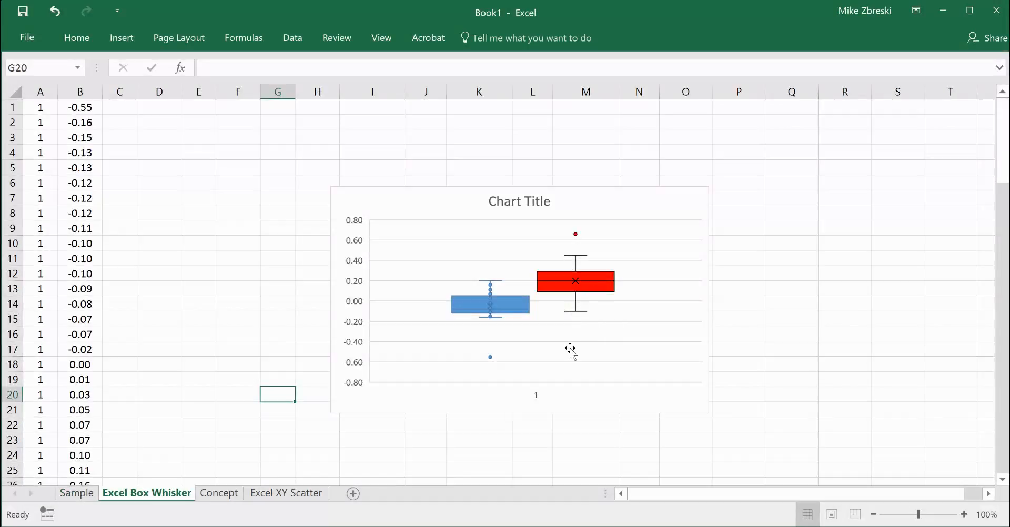
click(79, 495)
click(280, 496)
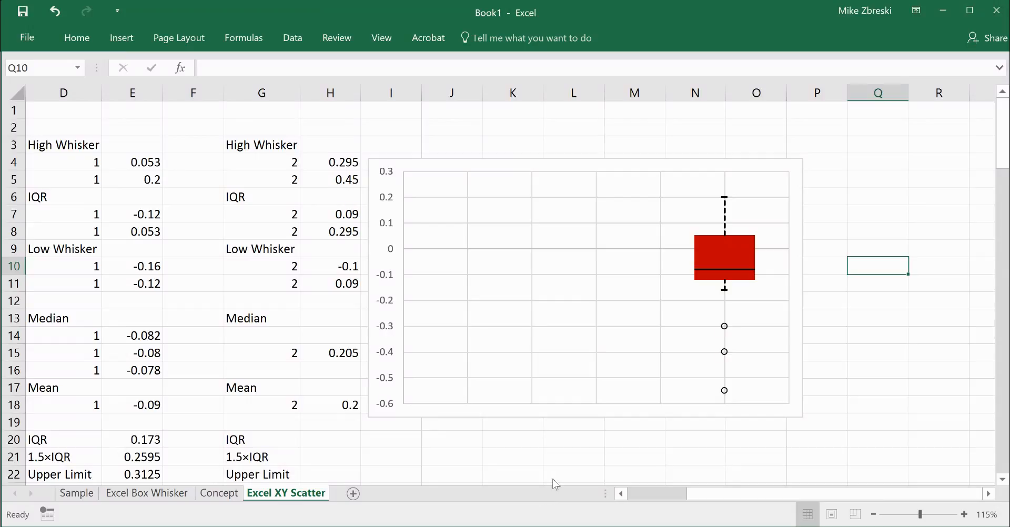
click(840, 337)
click(878, 306)
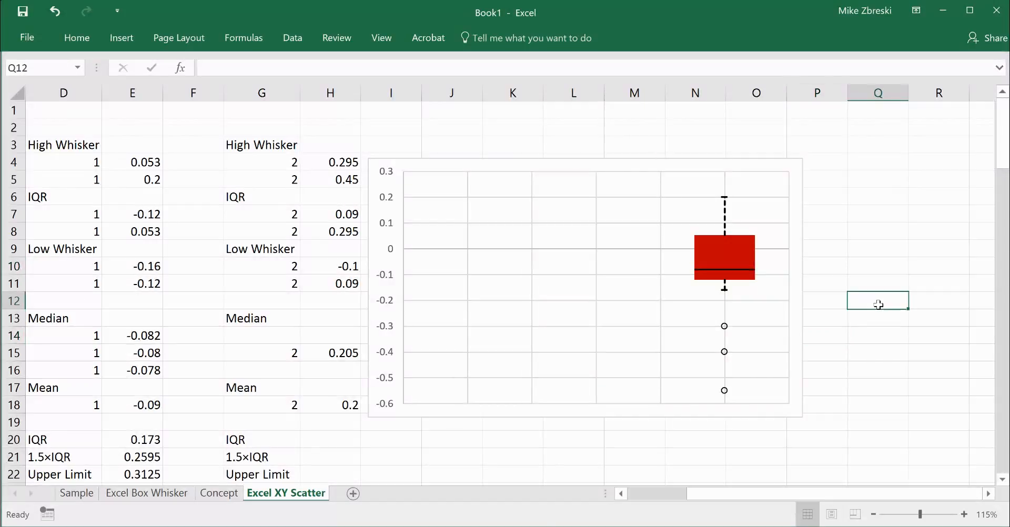